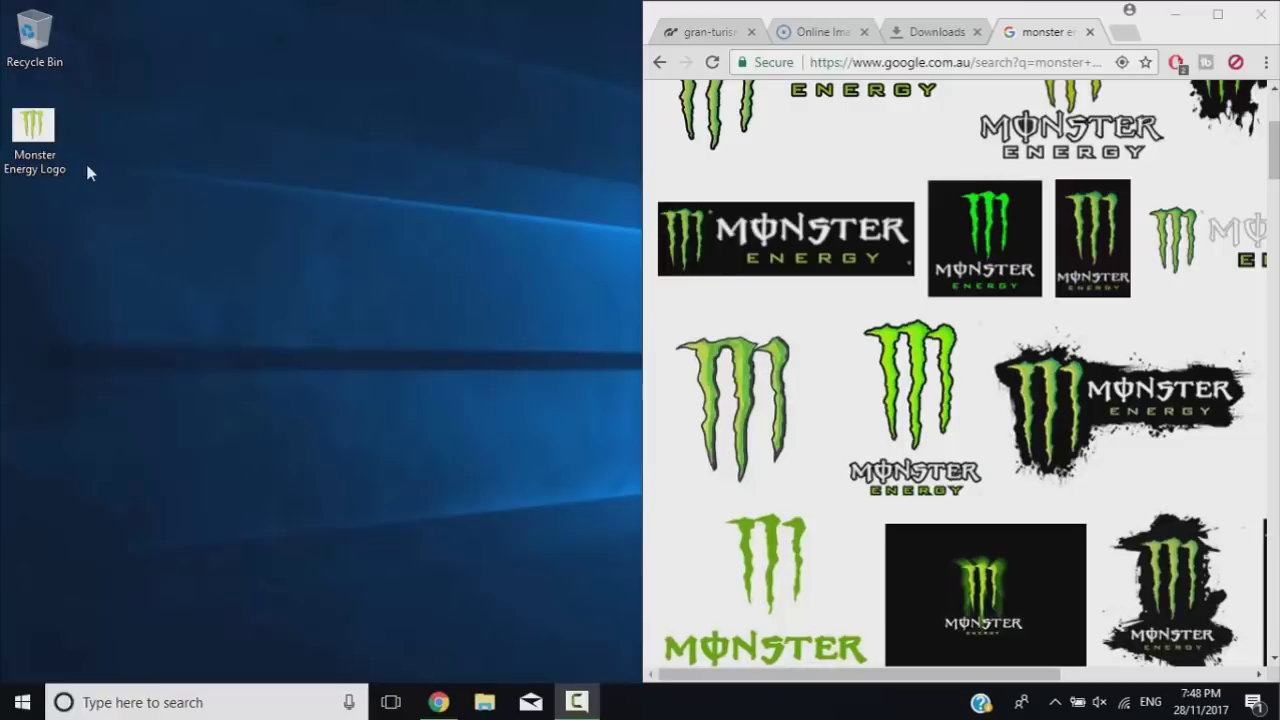
# Resize Chrome, check the saved Monster Energy Logo file on the desktop, then maximize the browser
pyautogui.moveTo(636, 297); pyautogui.dragTo(689, 312)
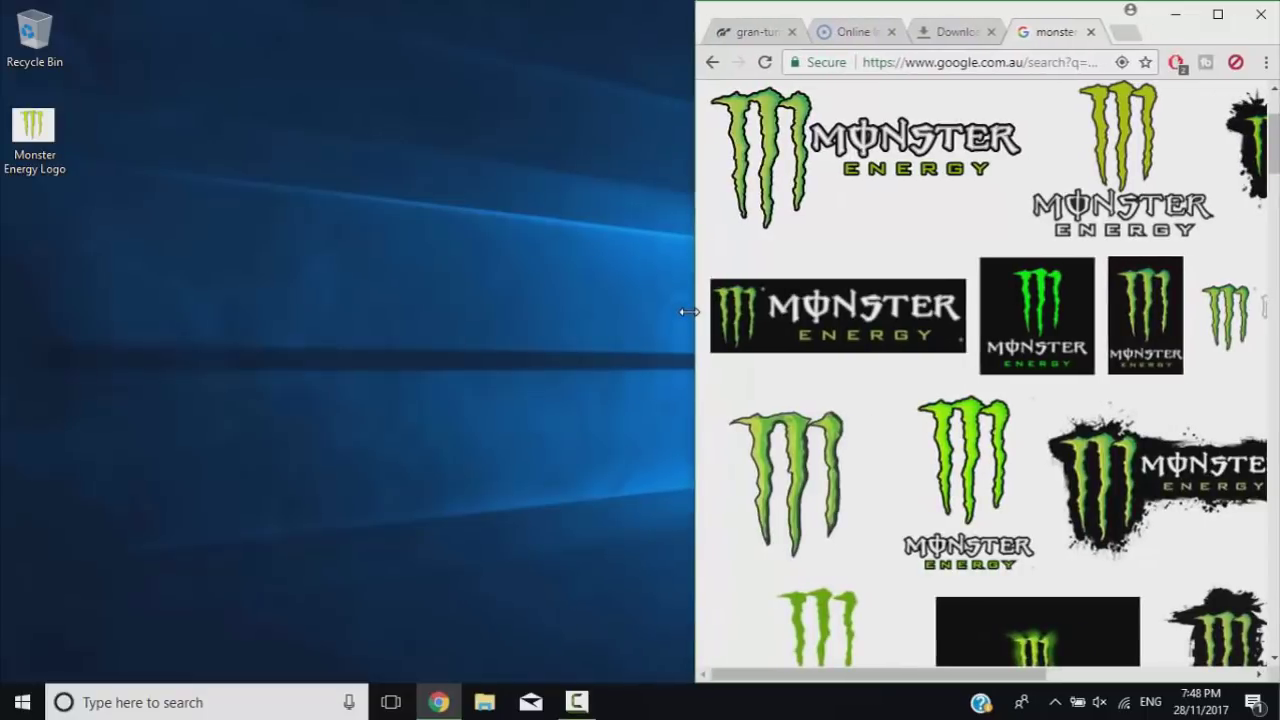
pyautogui.click(601, 320)
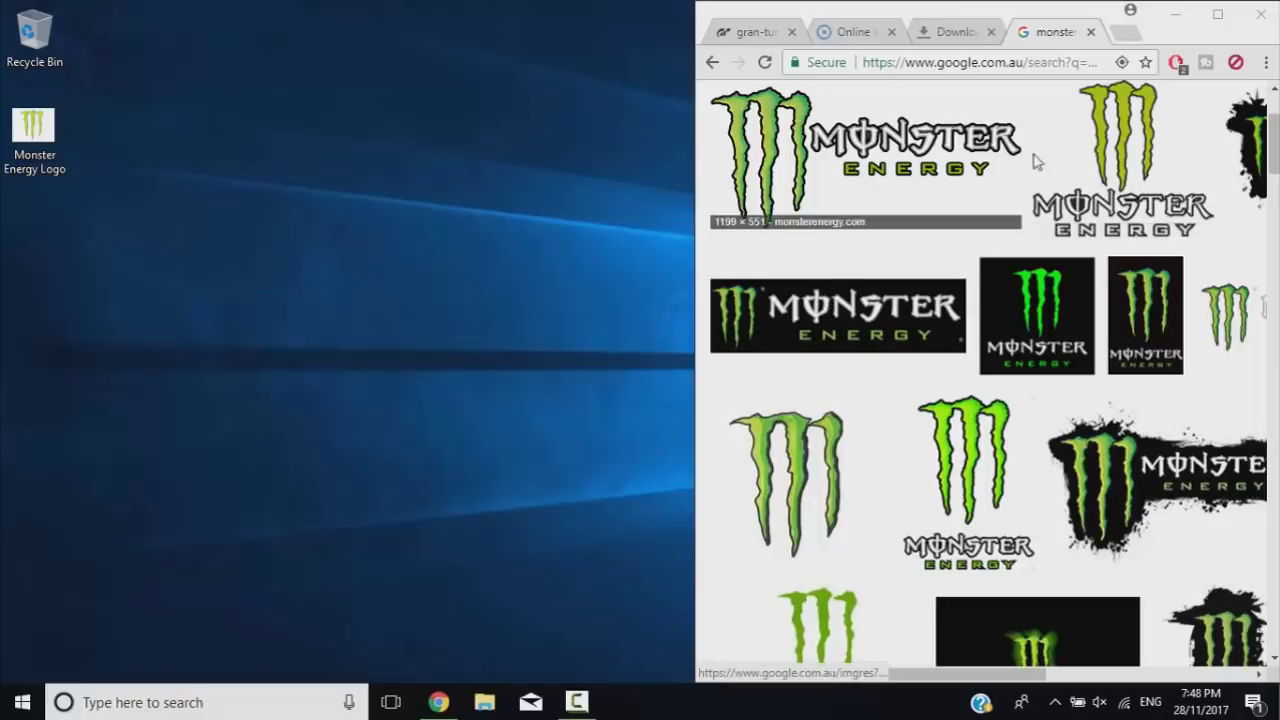
pyautogui.click(33, 132)
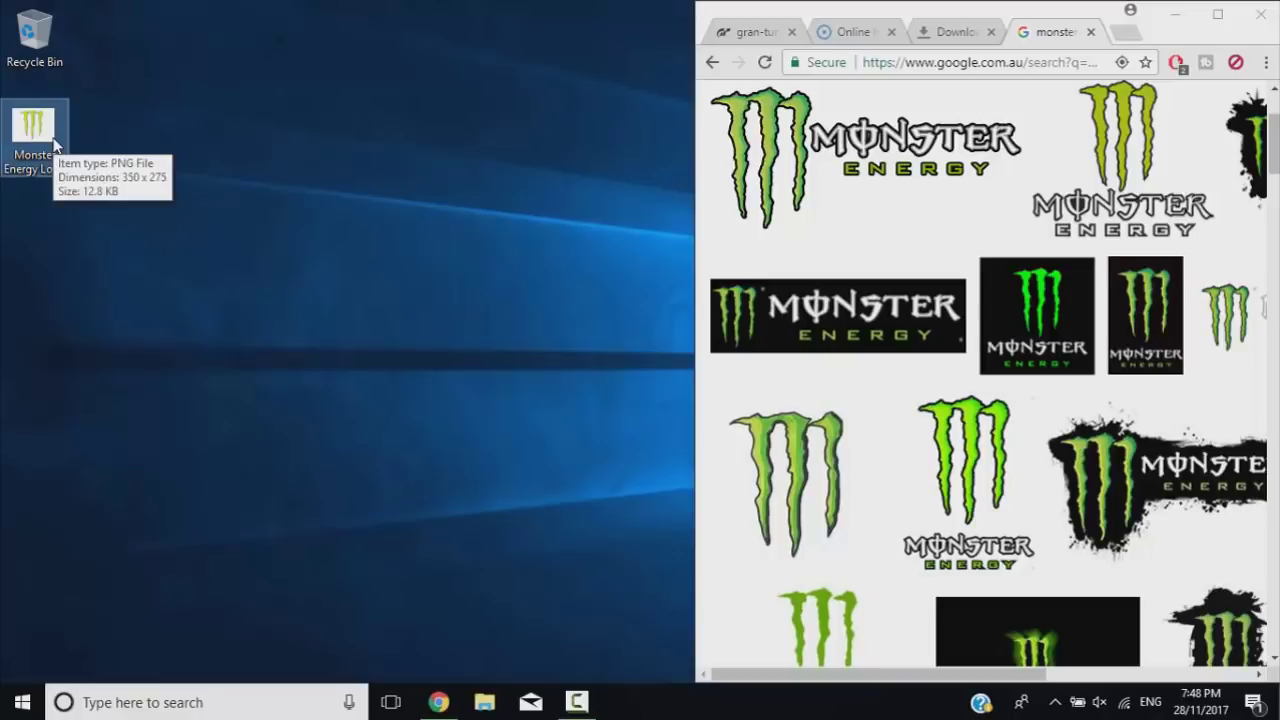
pyautogui.click(485, 100)
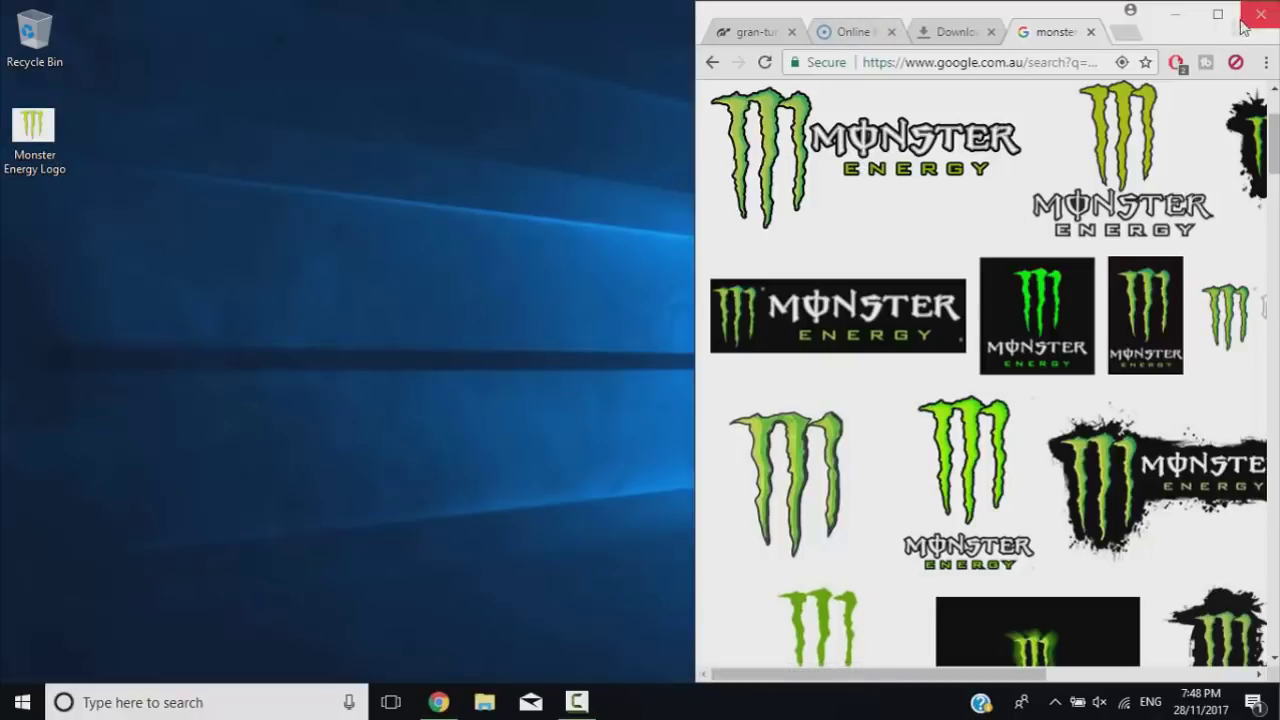
pyautogui.click(845, 32)
# Upload the Monster Energy Logo image from the Desktop folder to the Online Image Vectorizer
pyautogui.click(1218, 15)
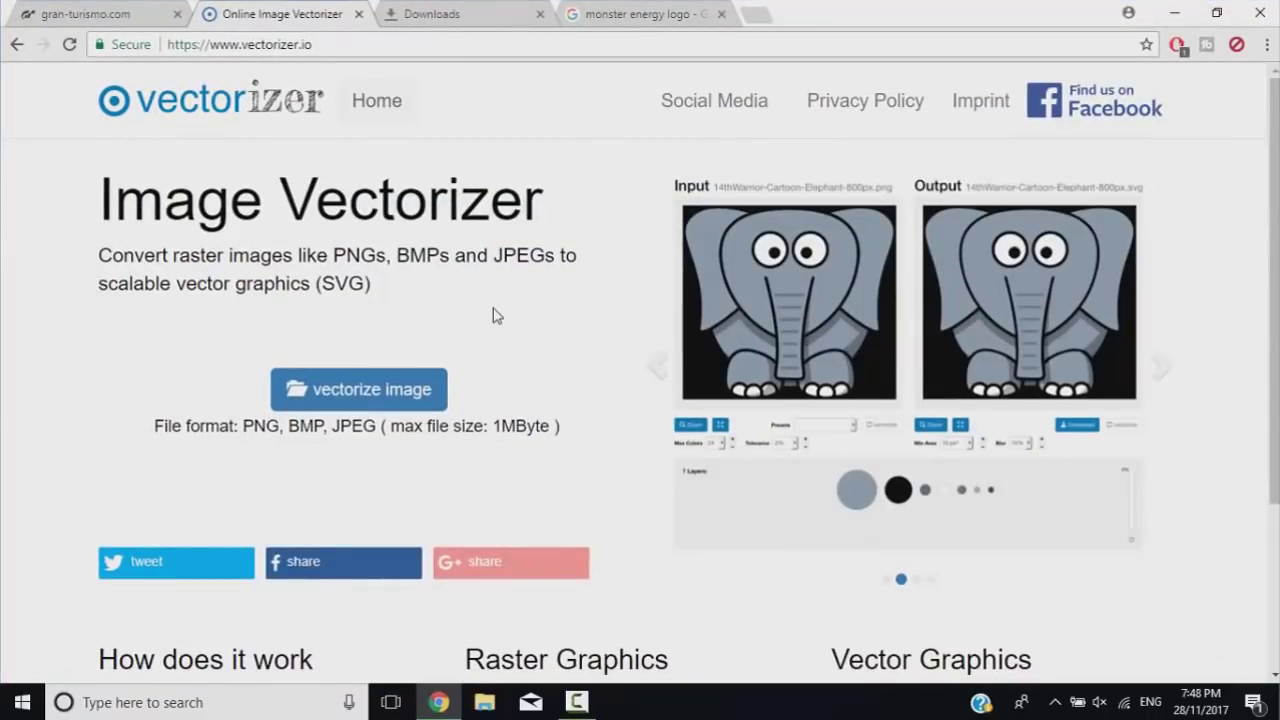
pyautogui.moveTo(316, 44); pyautogui.dragTo(166, 44)
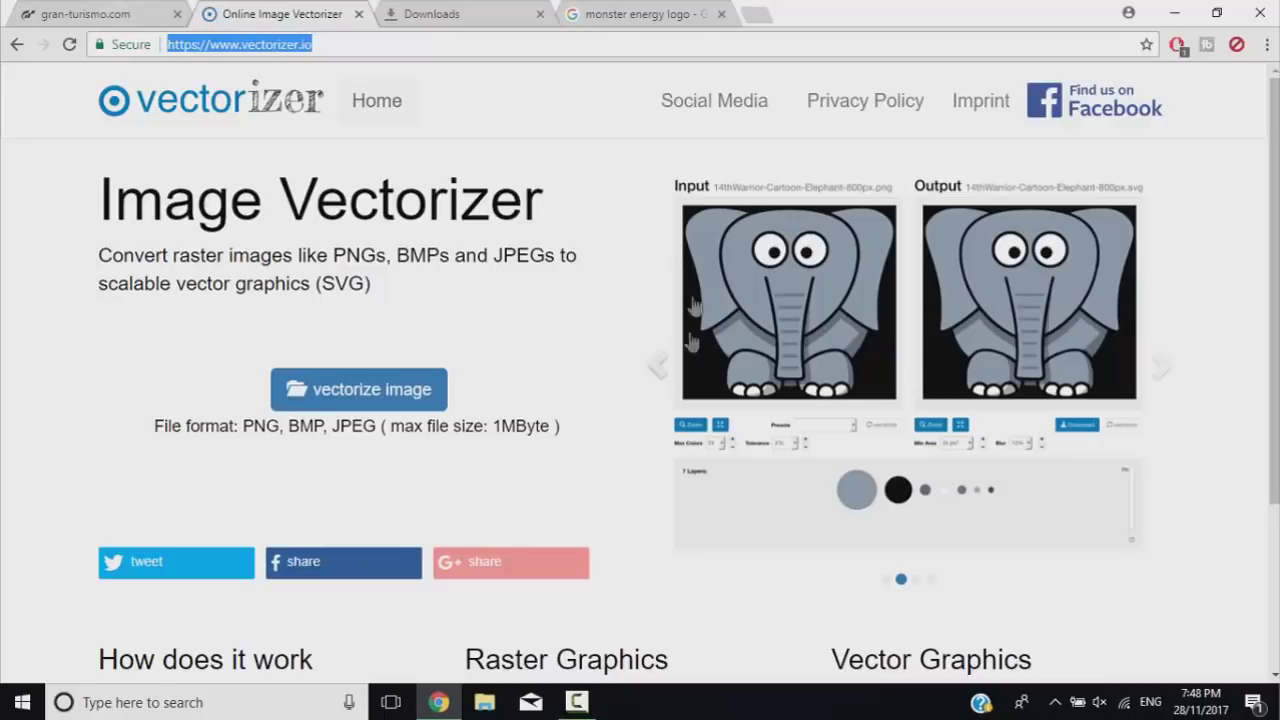
pyautogui.click(587, 203)
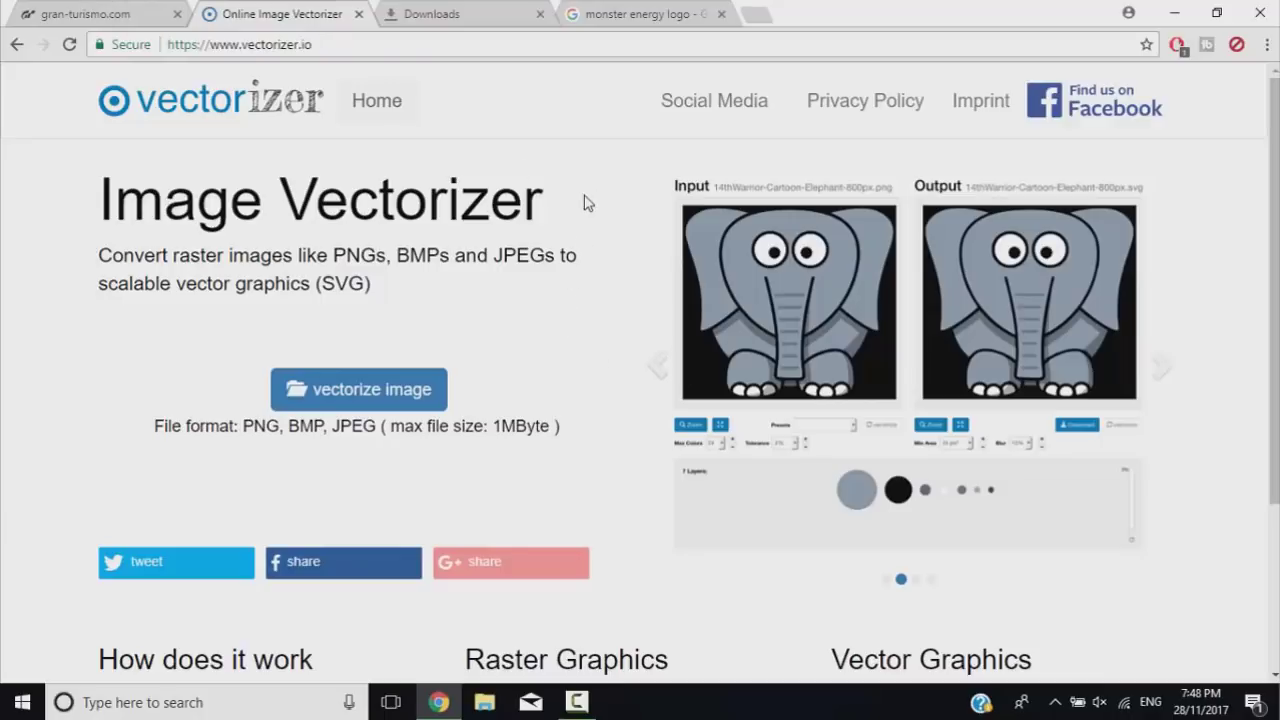
pyautogui.click(385, 397)
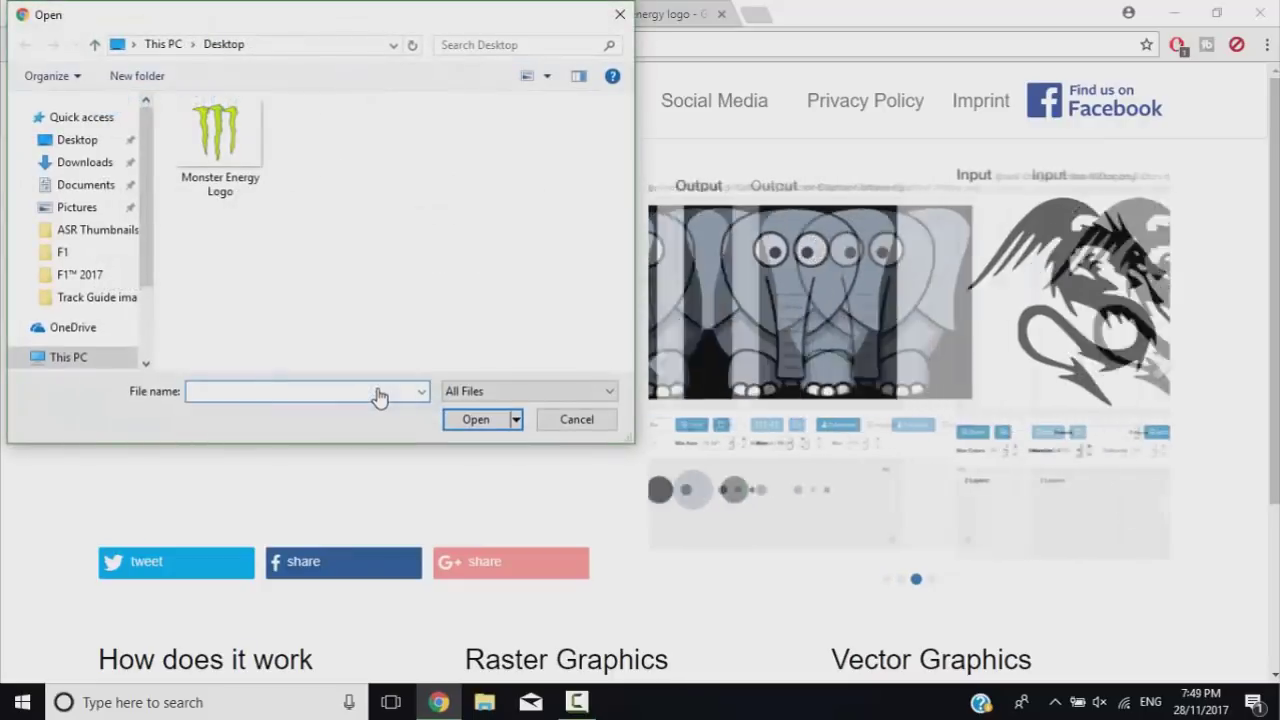
pyautogui.click(205, 155)
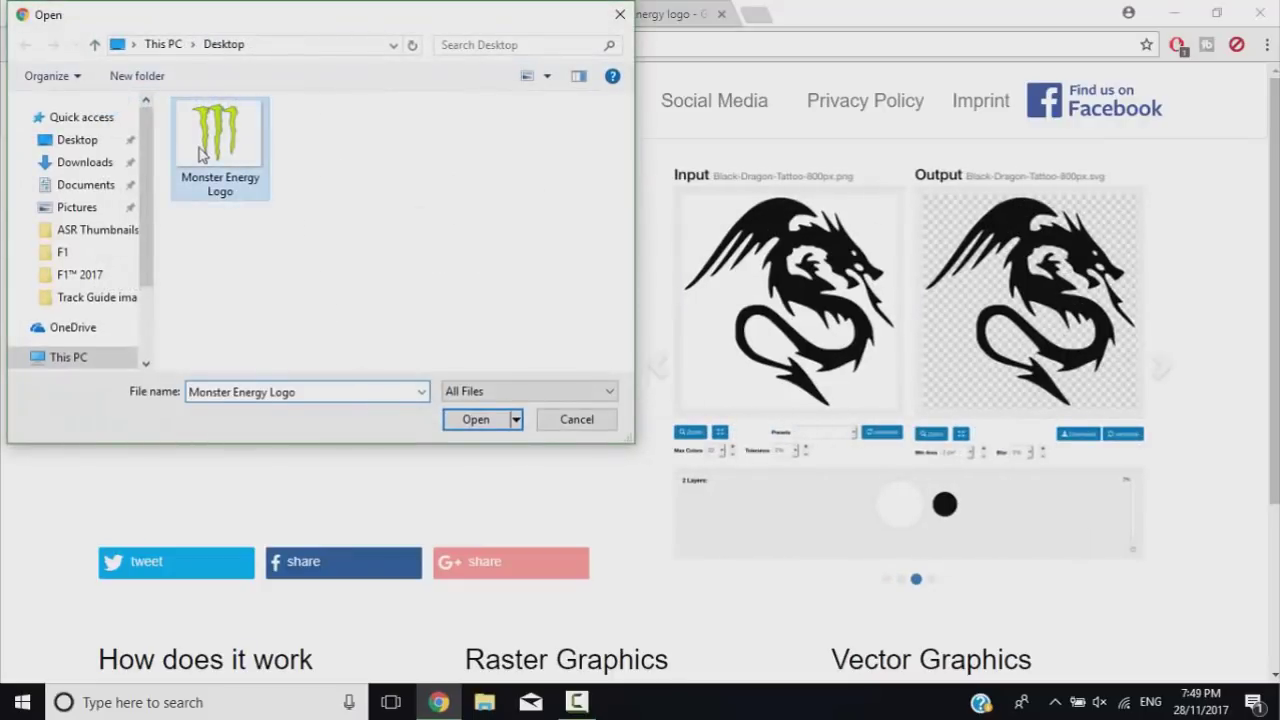
pyautogui.click(493, 426)
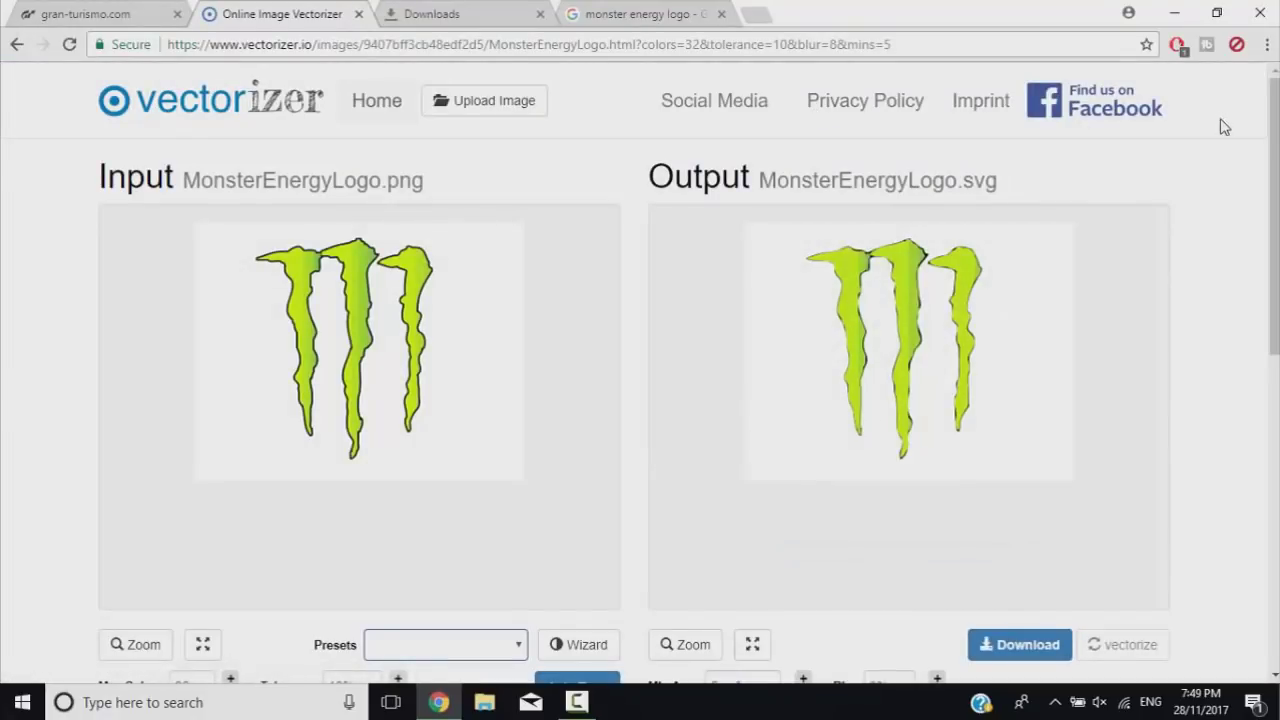
# Set Max Colors to 4 and colour Tolerance to 1%
pyautogui.scroll(-3, 627, 272)
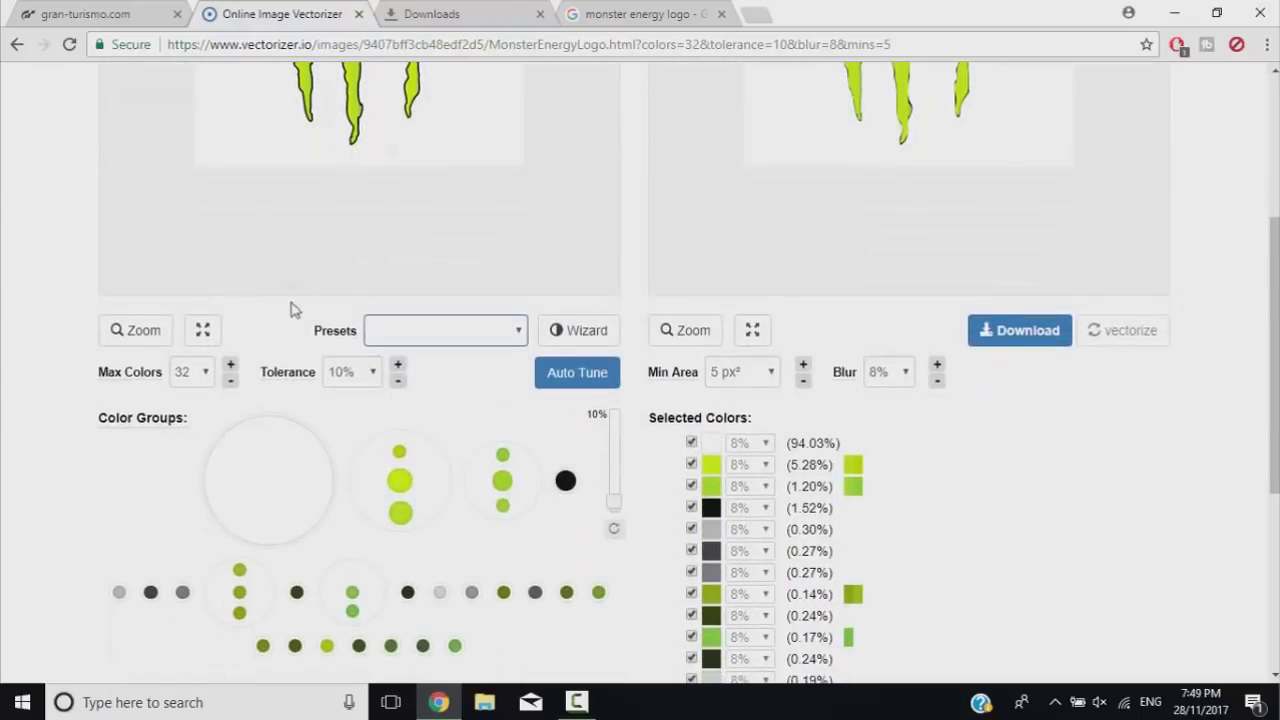
pyautogui.click(200, 372)
pyautogui.click(197, 407)
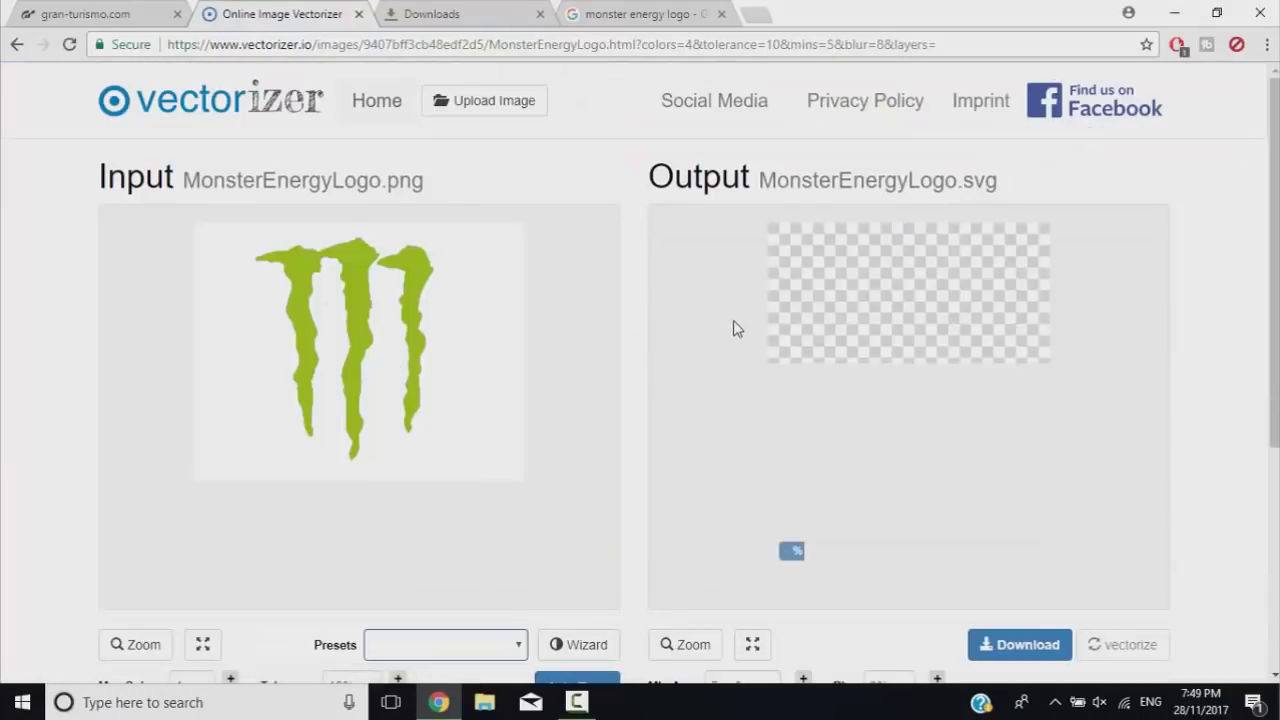
pyautogui.scroll(-3, 733, 322)
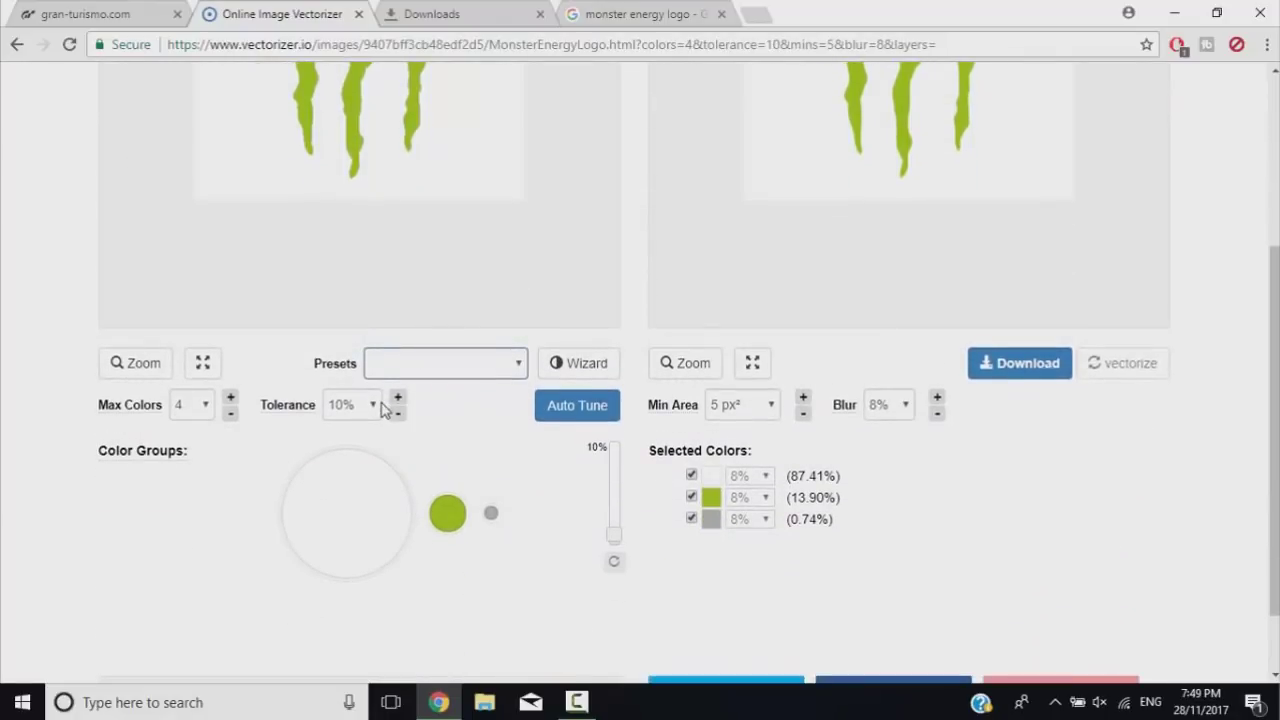
pyautogui.click(378, 405)
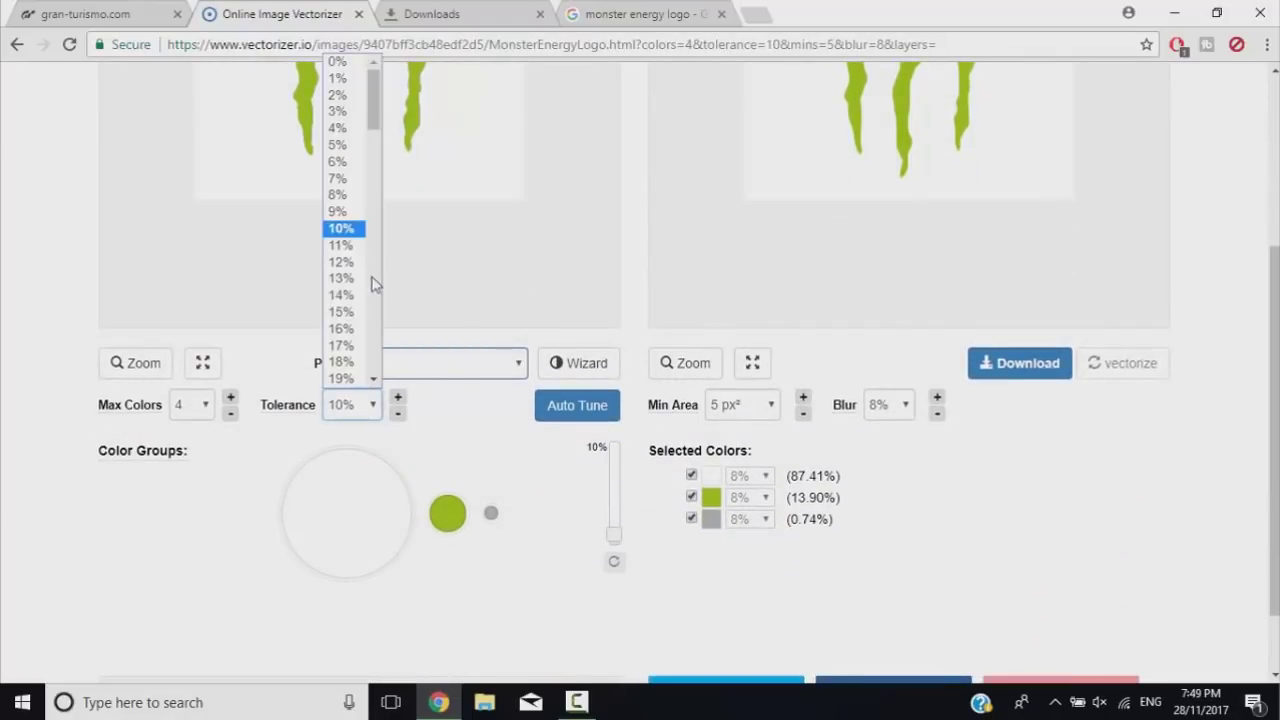
pyautogui.click(346, 79)
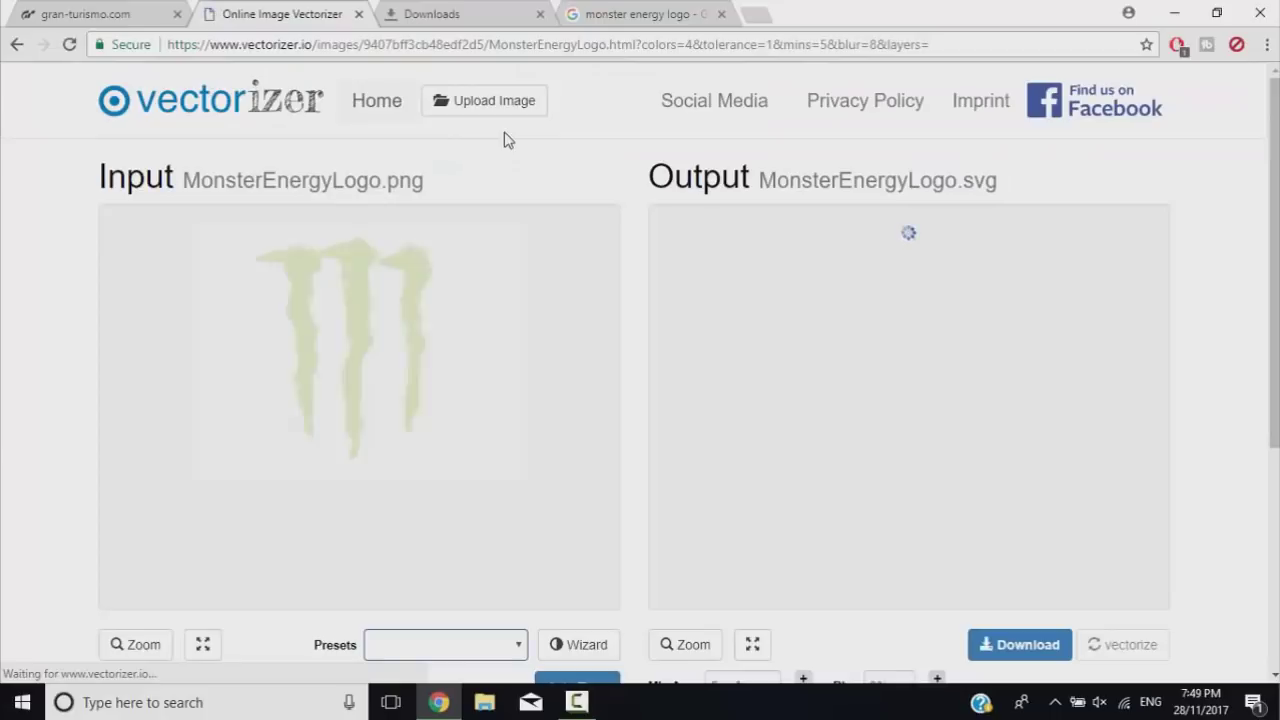
# Set Blur to 0%, keeping only the green claw colour selected
pyautogui.scroll(-1, 1240, 280)
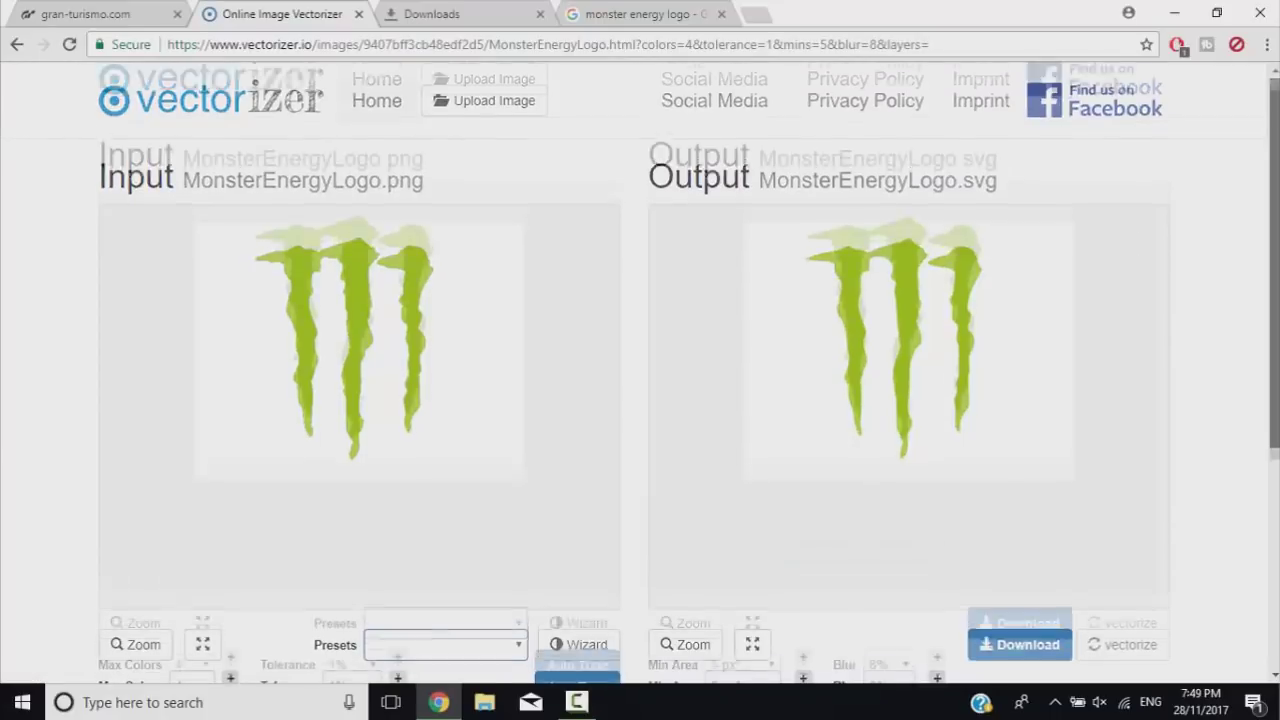
pyautogui.scroll(-2, 872, 474)
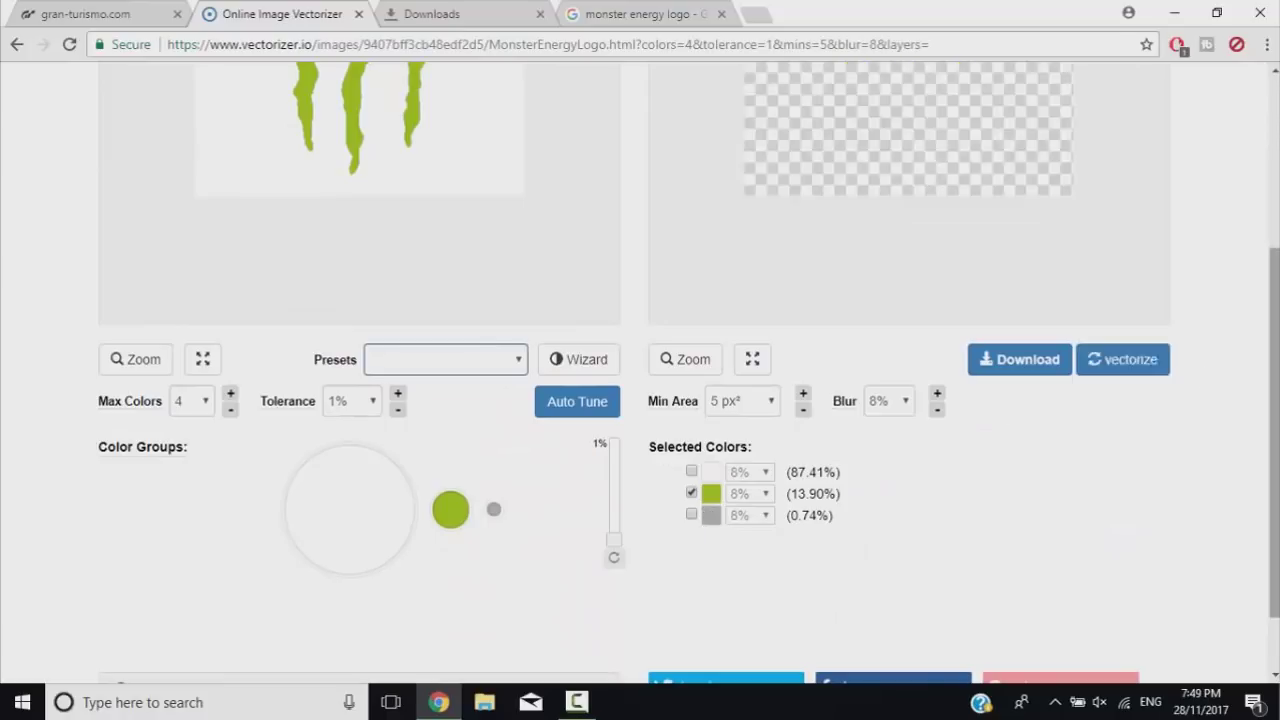
pyautogui.moveTo(1274, 430); pyautogui.dragTo(1274, 332)
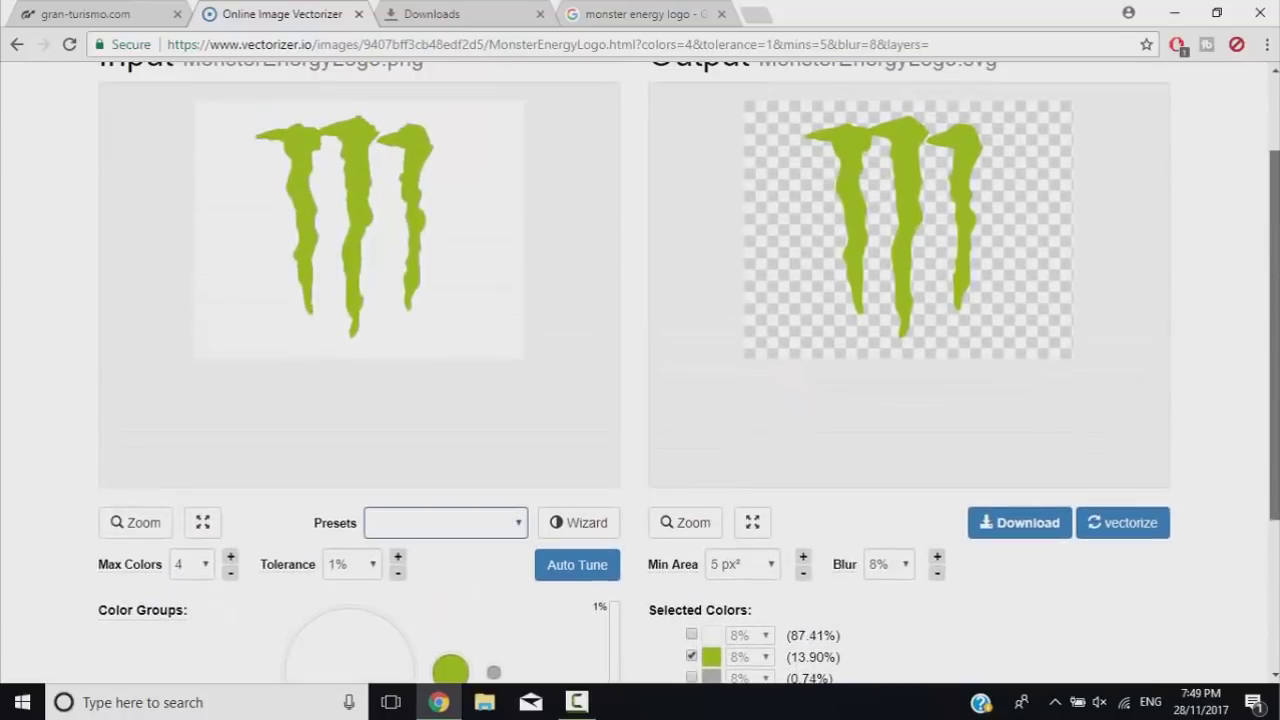
pyautogui.click(906, 565)
pyautogui.press('Escape')
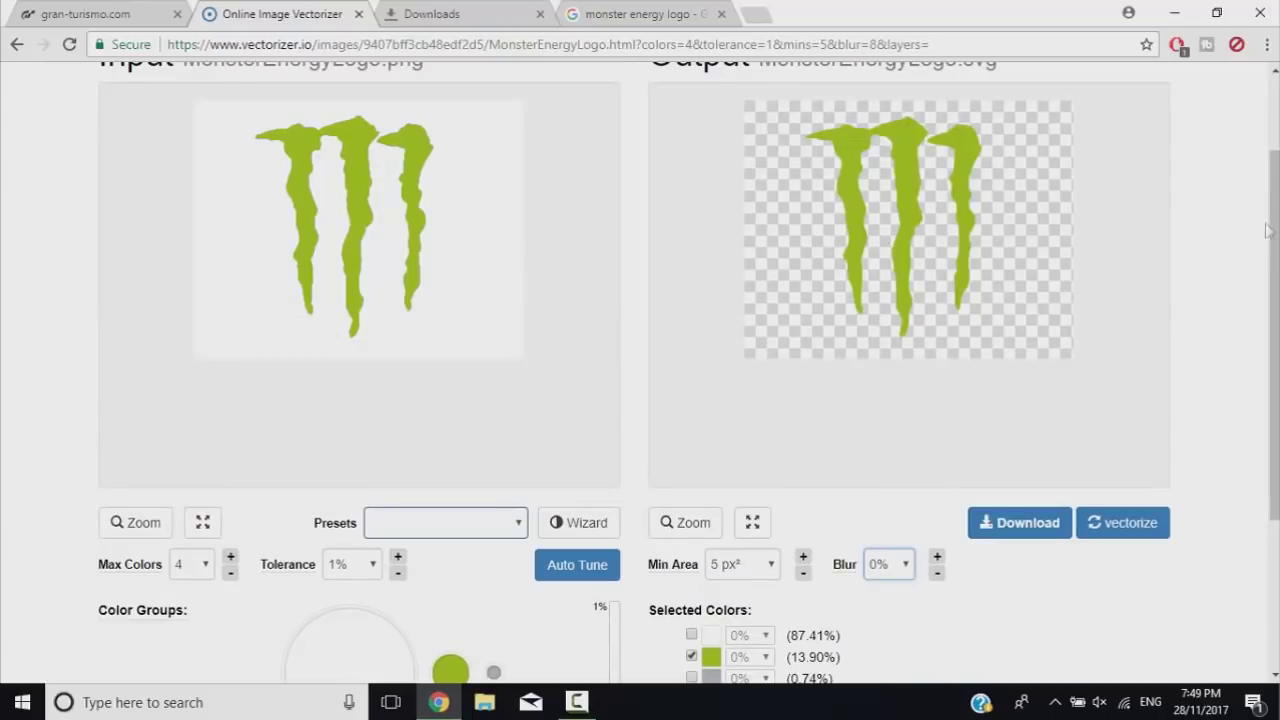
pyautogui.moveTo(1270, 230); pyautogui.dragTo(1270, 188)
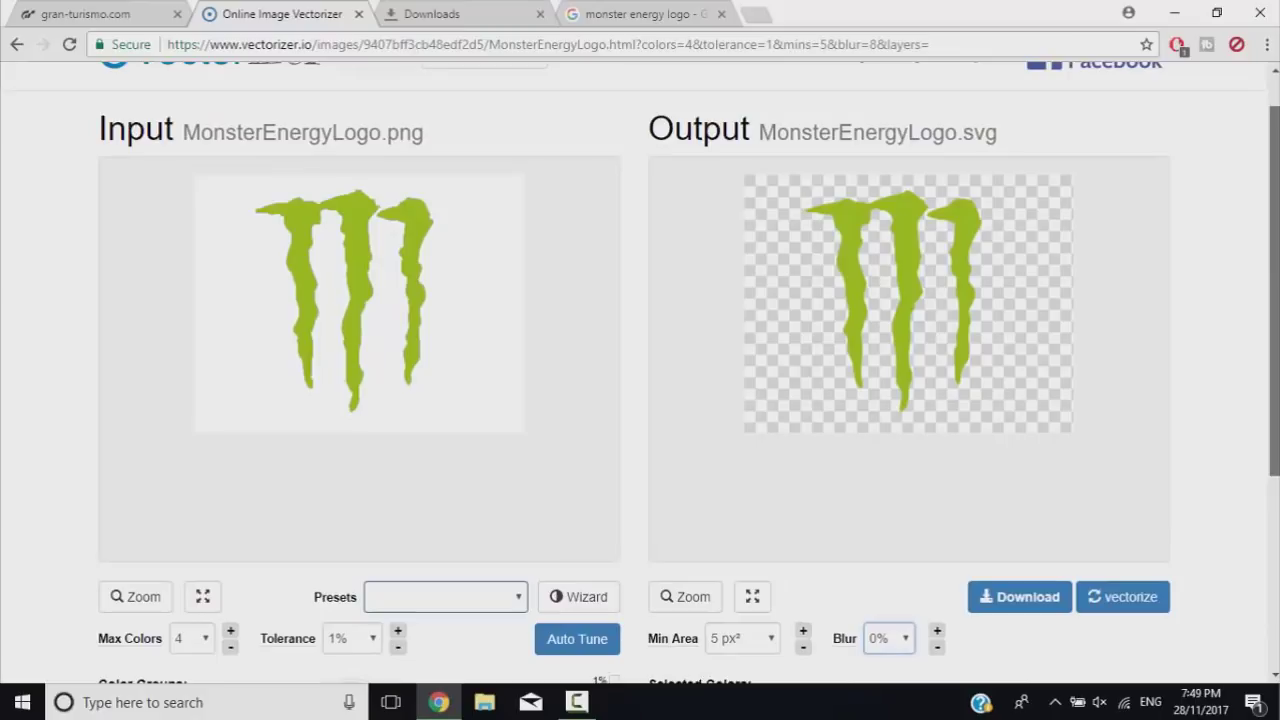
pyautogui.moveTo(1277, 173)
pyautogui.mouseDown()
pyautogui.moveTo(1277, 405)
pyautogui.moveTo(1277, 180)
pyautogui.mouseUp()
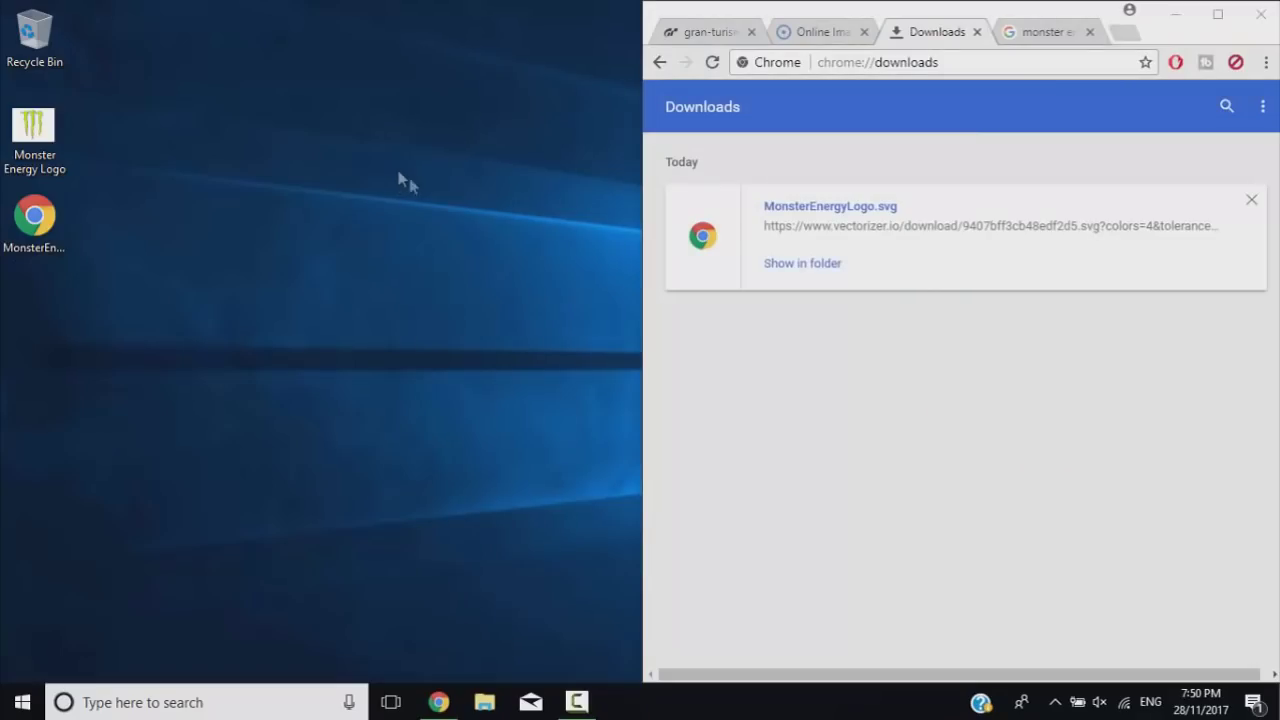
# Remove the MonsterEnergyLogo.svg download entry and drop the file into the Gran Turismo decal uploader
pyautogui.click(12, 242)
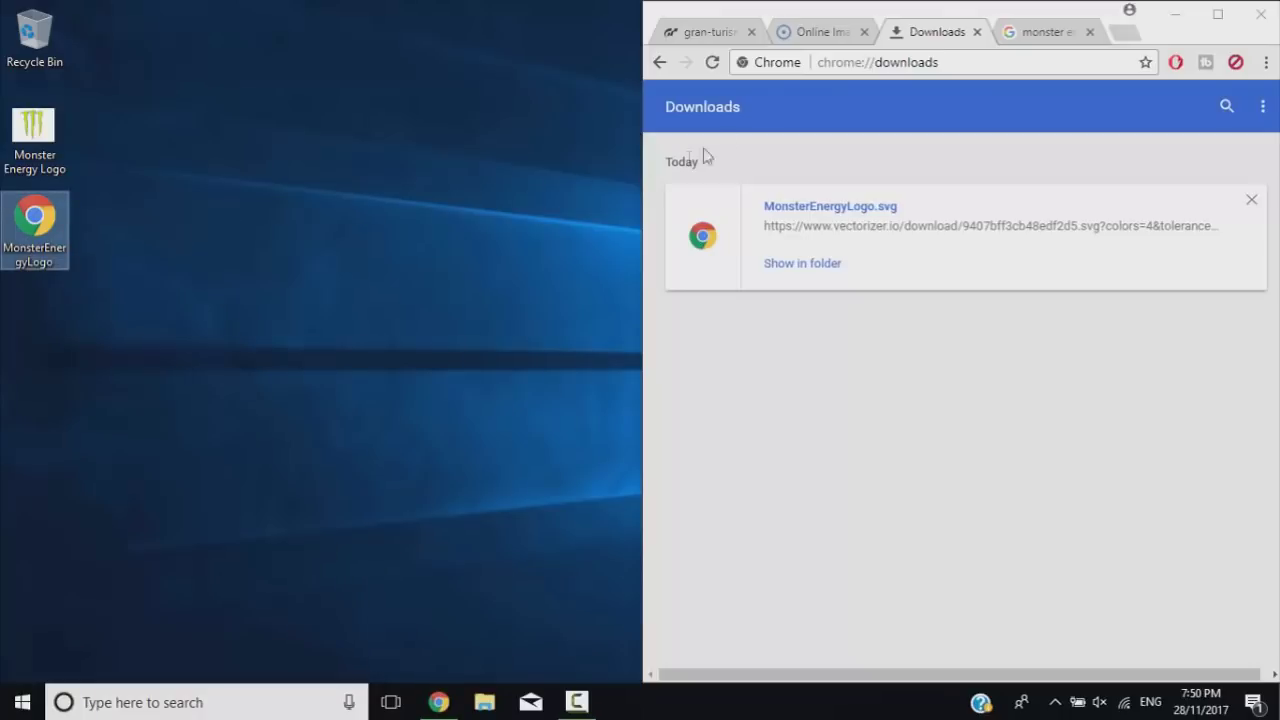
pyautogui.click(1251, 199)
pyautogui.click(700, 32)
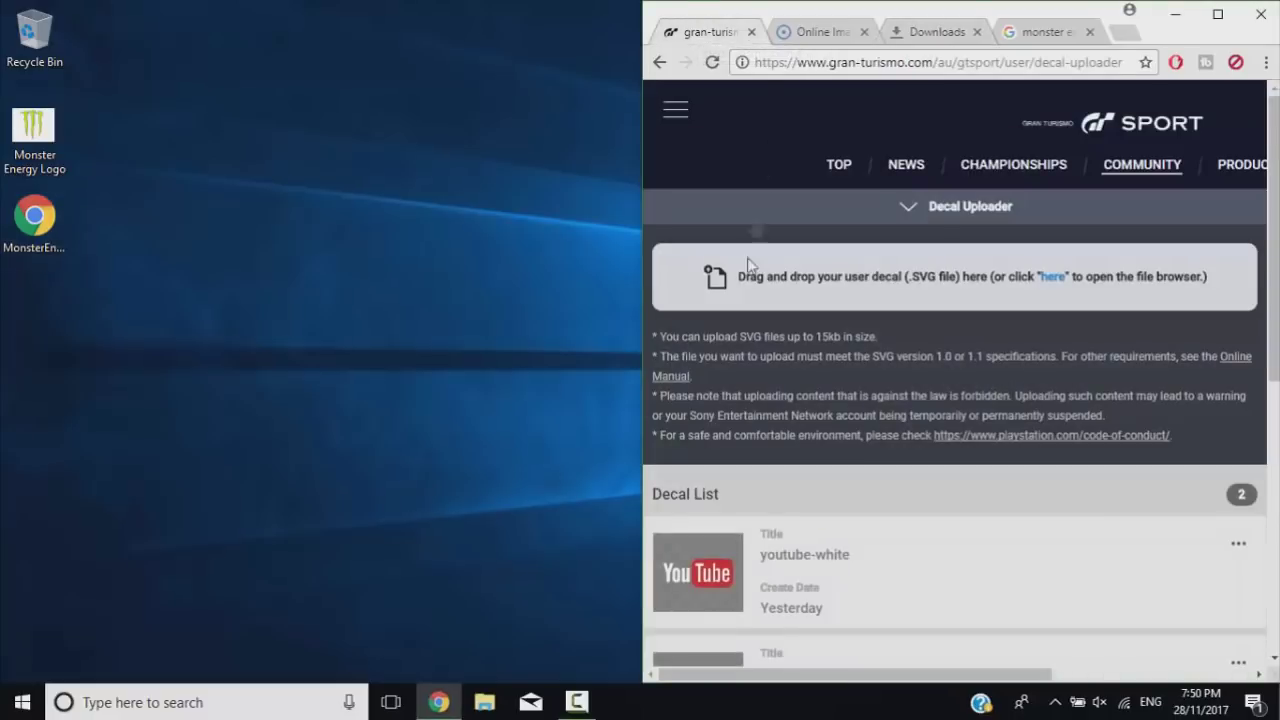
pyautogui.scroll(-3, 950, 385)
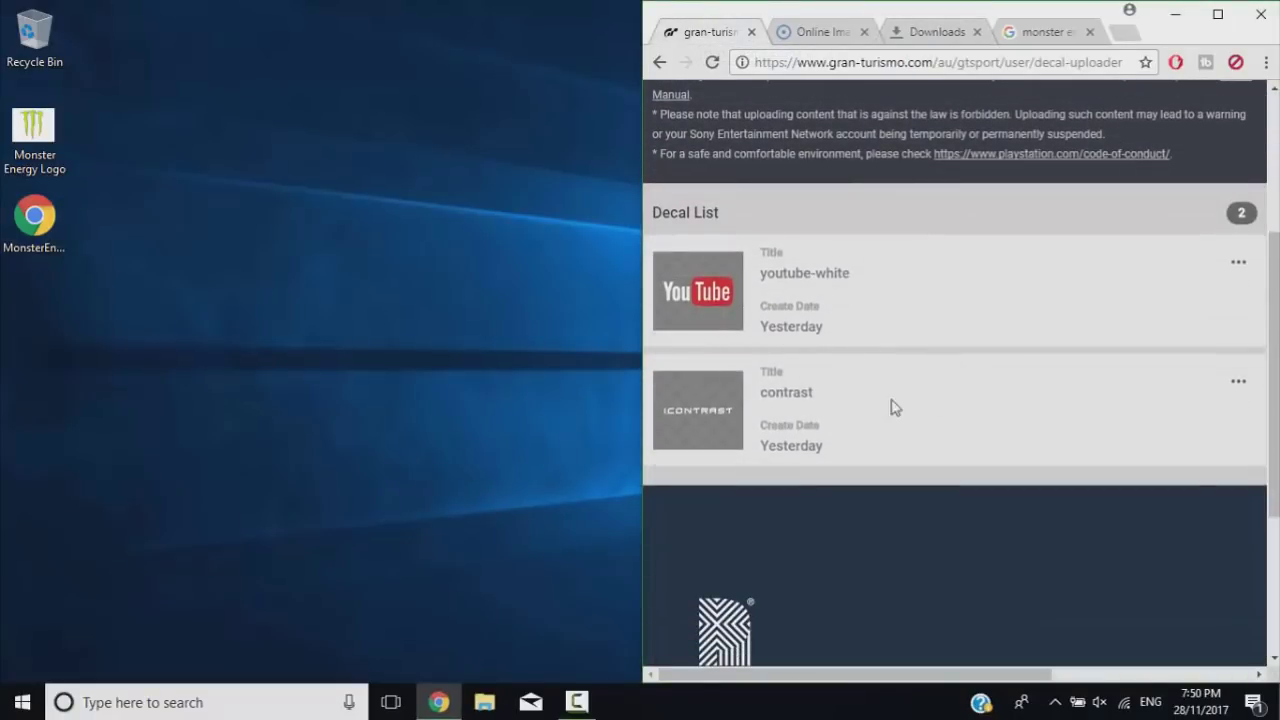
pyautogui.scroll(3, 895, 320)
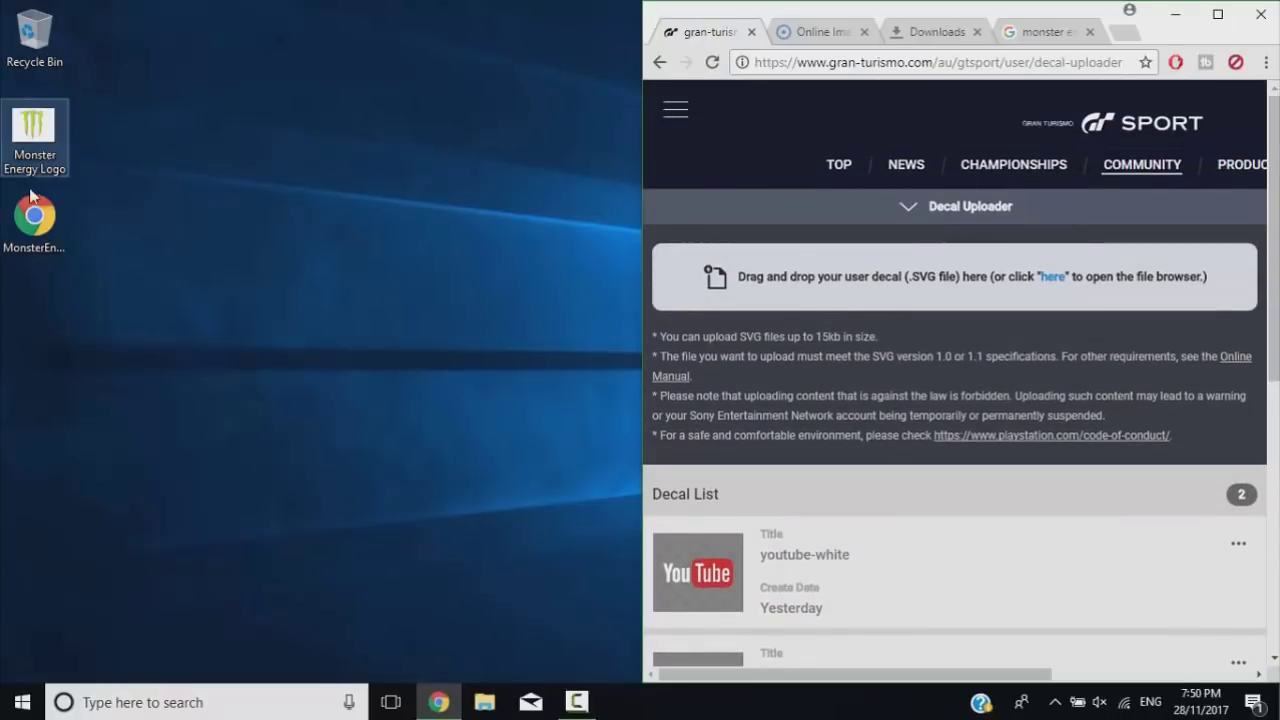
pyautogui.moveTo(34, 215); pyautogui.dragTo(985, 285)
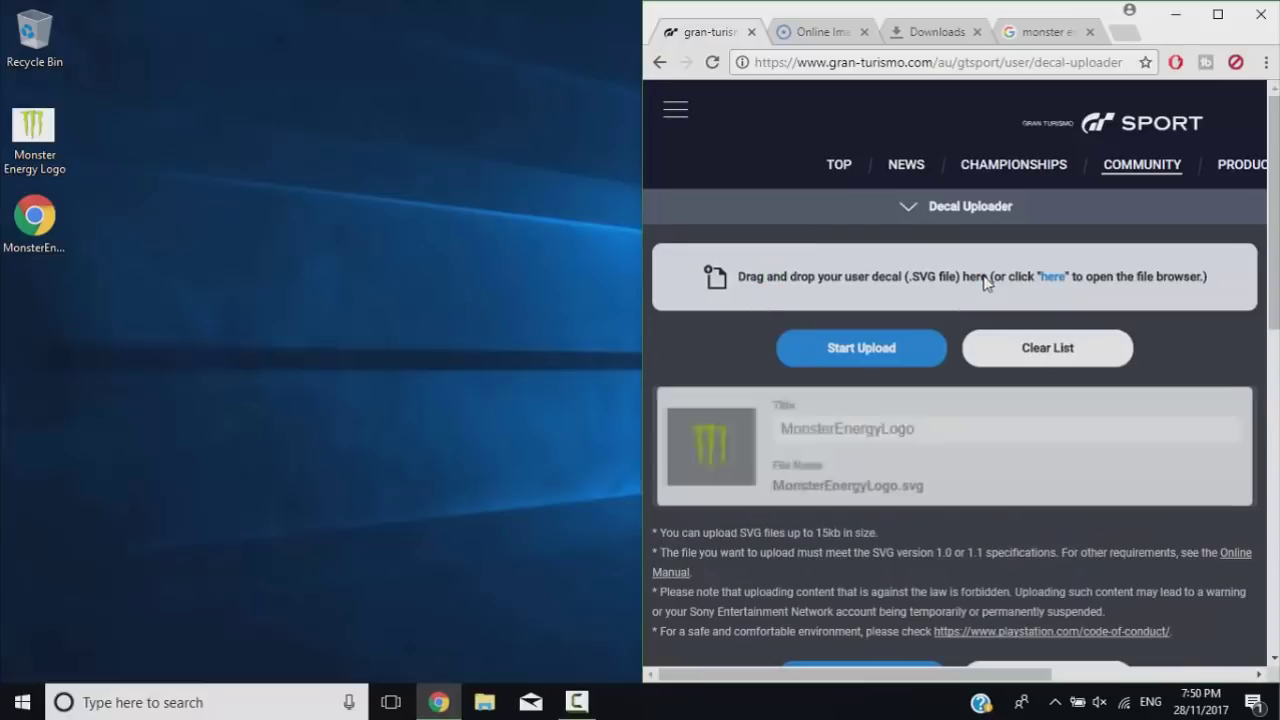
# Start the MonsterEnergyLogo decal upload, accept the uploader rules, and maximize Chrome until it completes
pyautogui.scroll(-1, 957, 330)
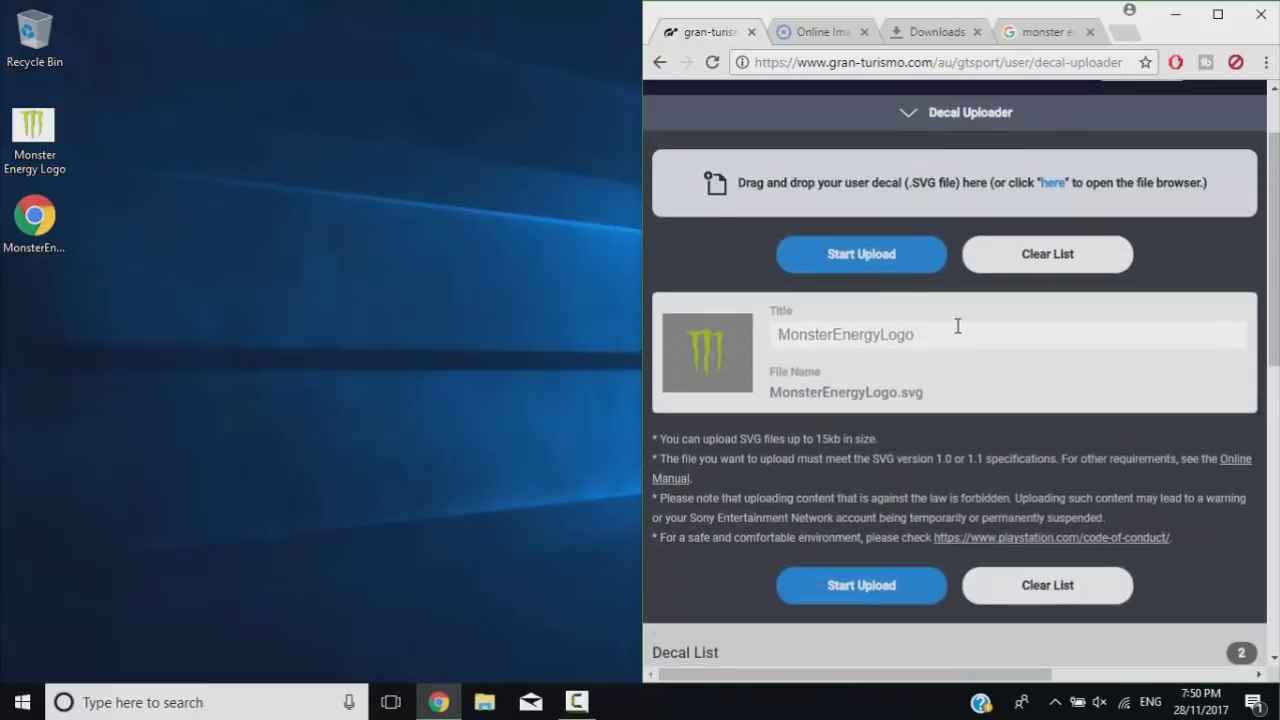
pyautogui.click(866, 275)
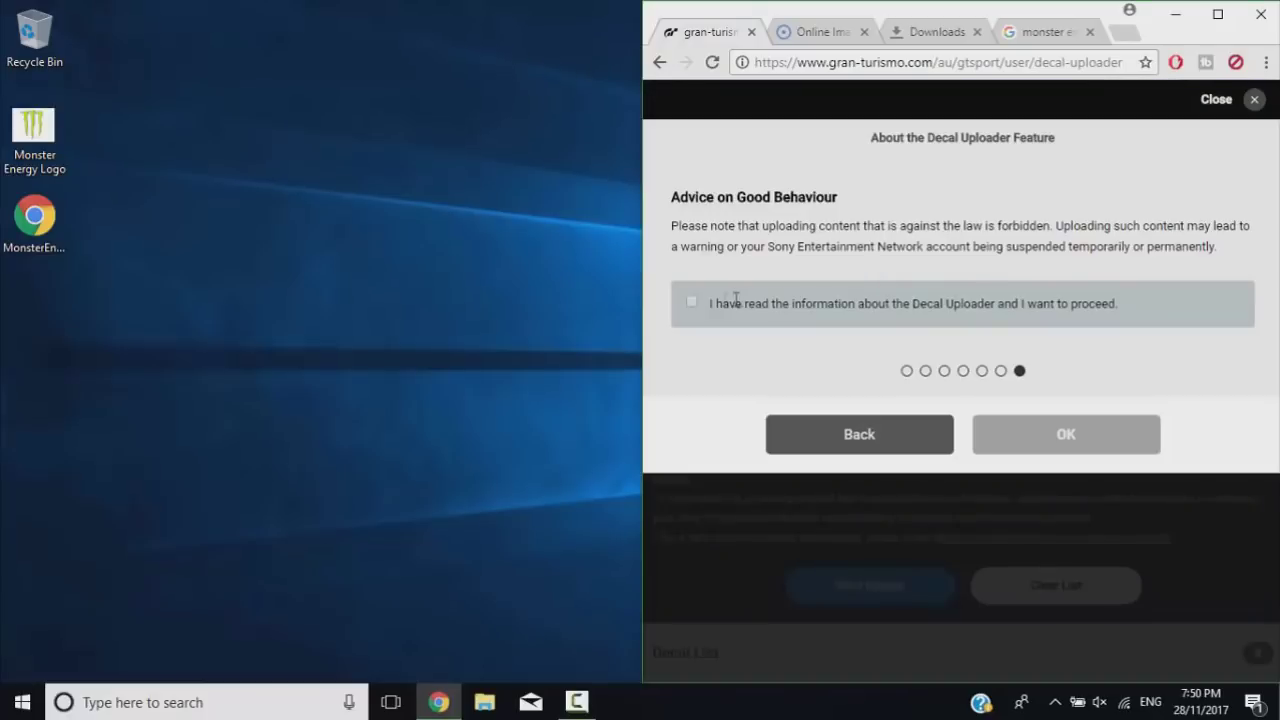
pyautogui.click(693, 303)
pyautogui.click(998, 428)
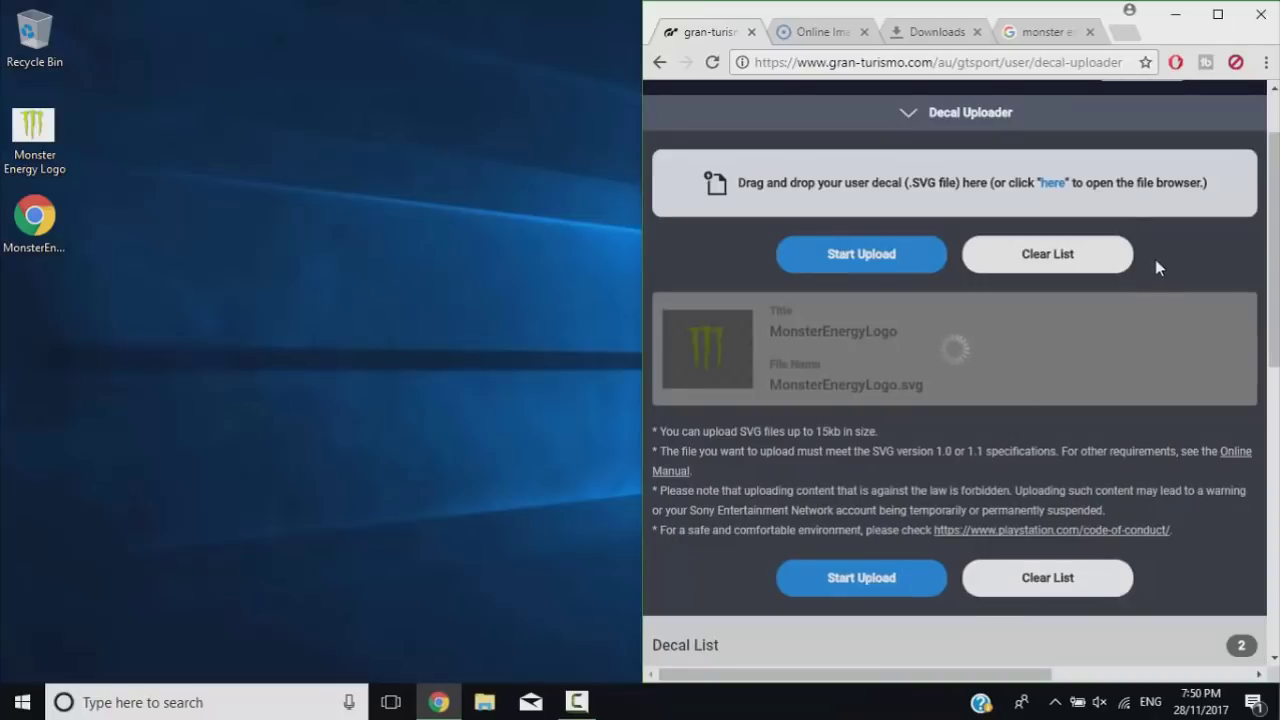
pyautogui.press('super+Up')
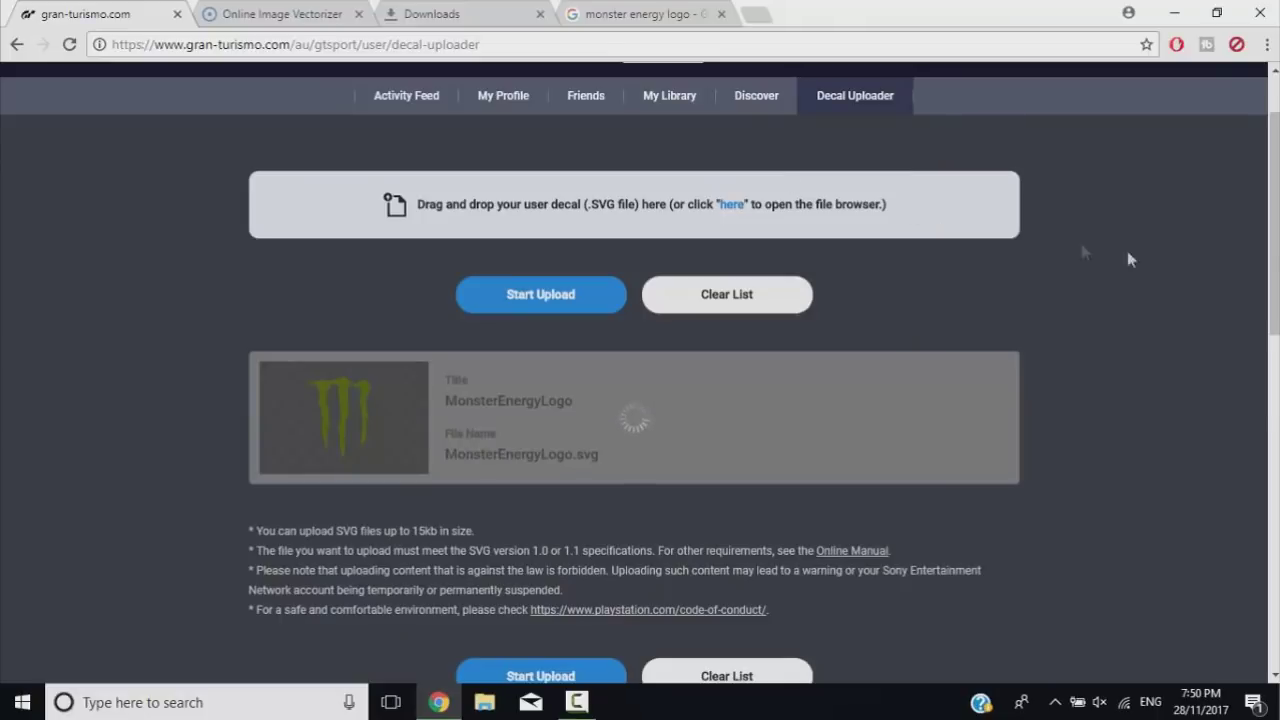
pyautogui.scroll(-8, 1277, 480)
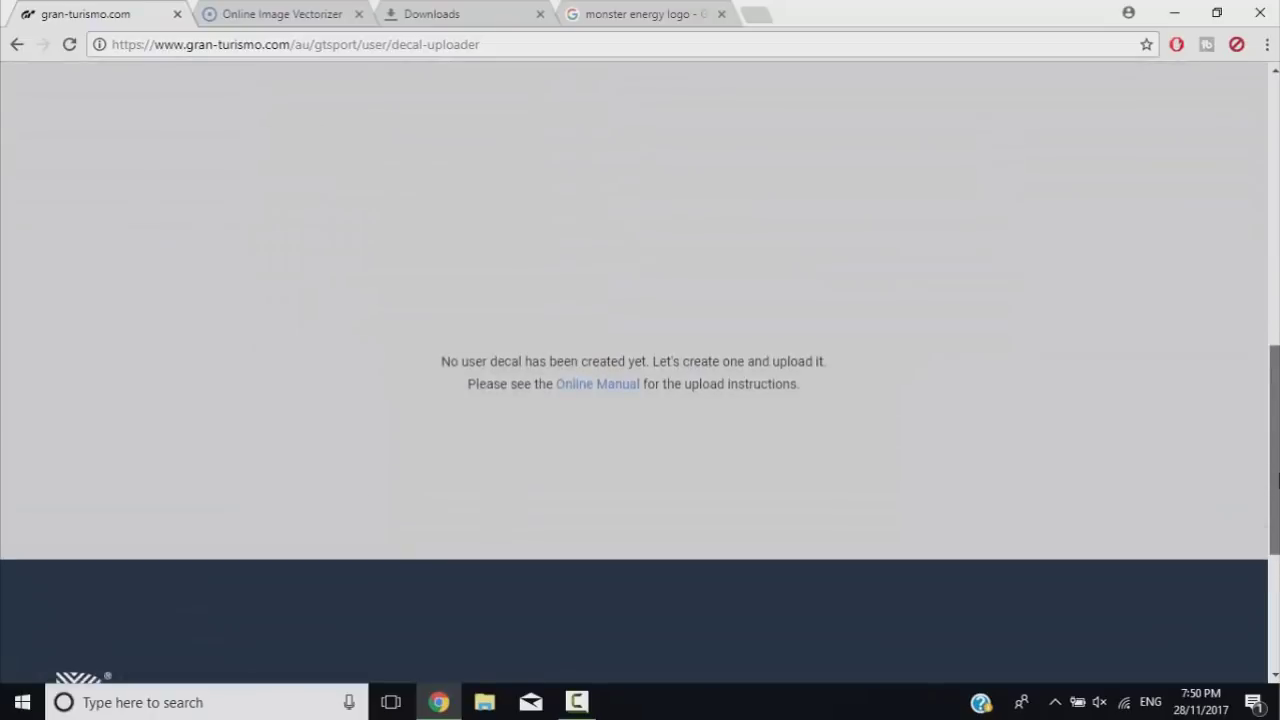
pyautogui.moveTo(1277, 480)
pyautogui.mouseDown()
pyautogui.moveTo(1273, 300)
pyautogui.moveTo(1268, 478)
pyautogui.moveTo(1276, 460)
pyautogui.mouseUp()
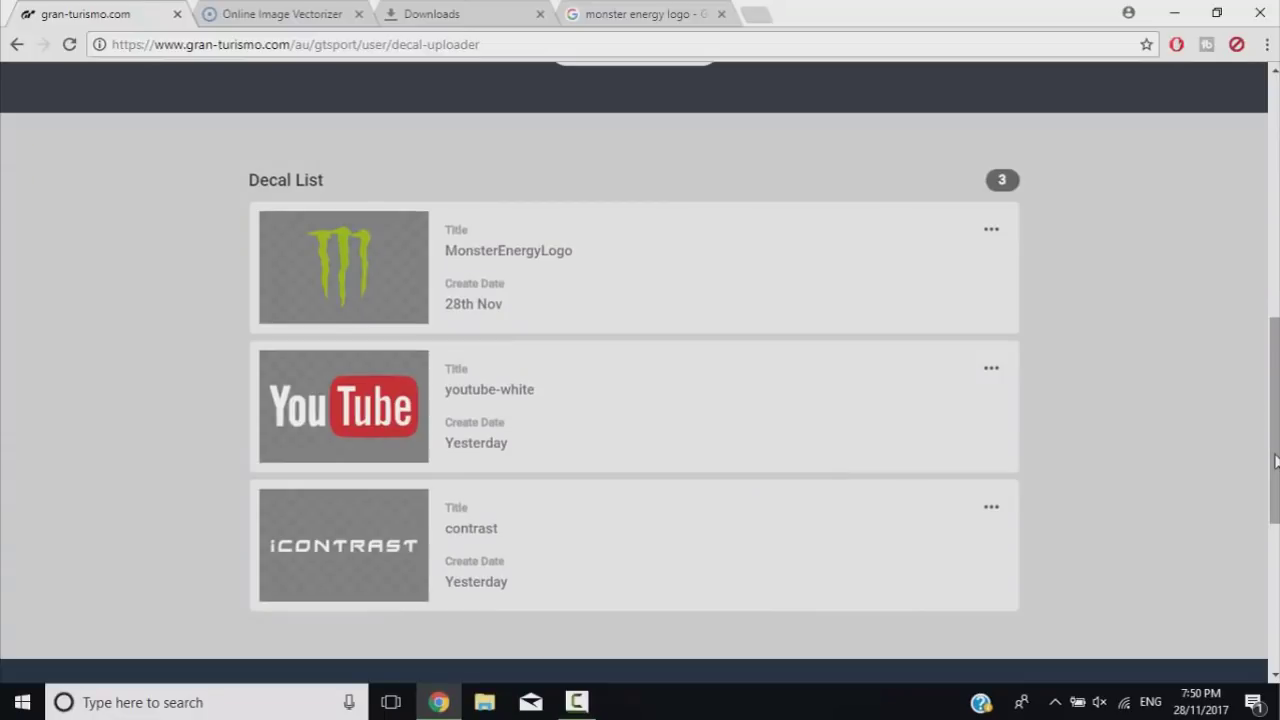
# Scroll to the Decal List and confirm MonsterEnergyLogo sits above youtube-white and contrast
pyautogui.moveTo(1276, 460); pyautogui.dragTo(1269, 449)
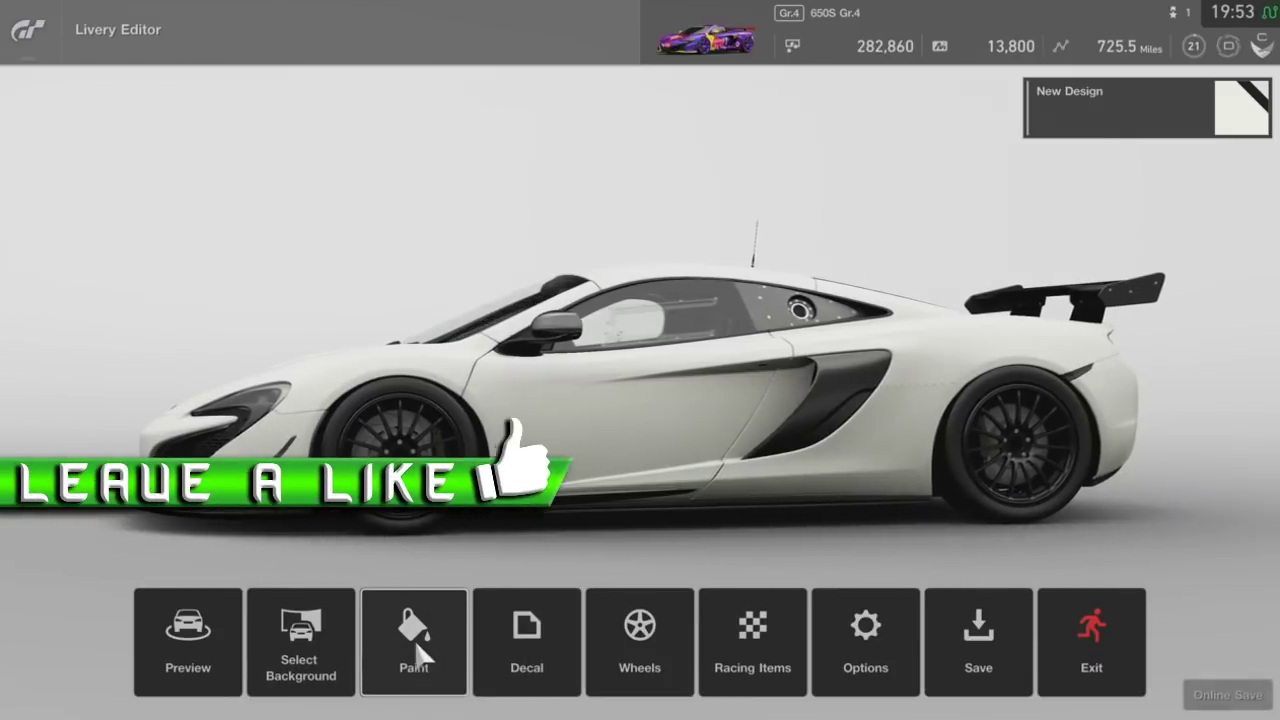
# In the Livery Editor, add a Decal layer with the Left camera view and open User Decals
pyautogui.click(528, 647)
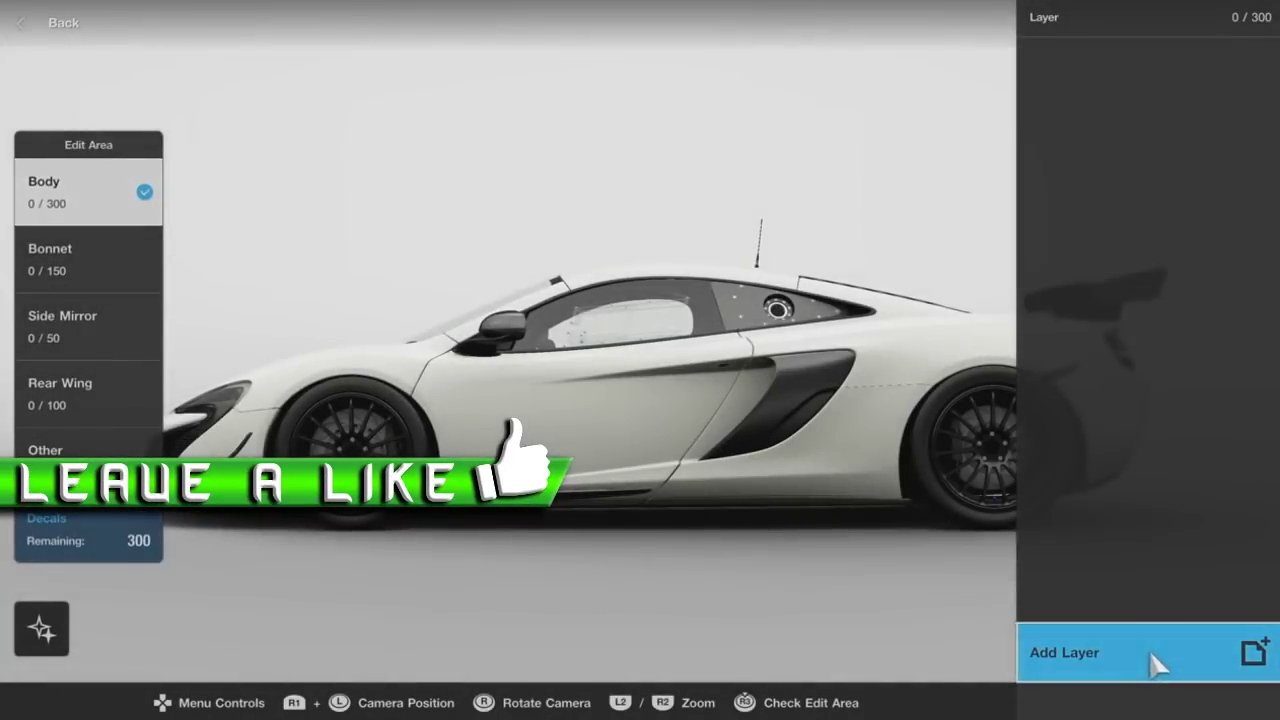
pyautogui.click(1155, 665)
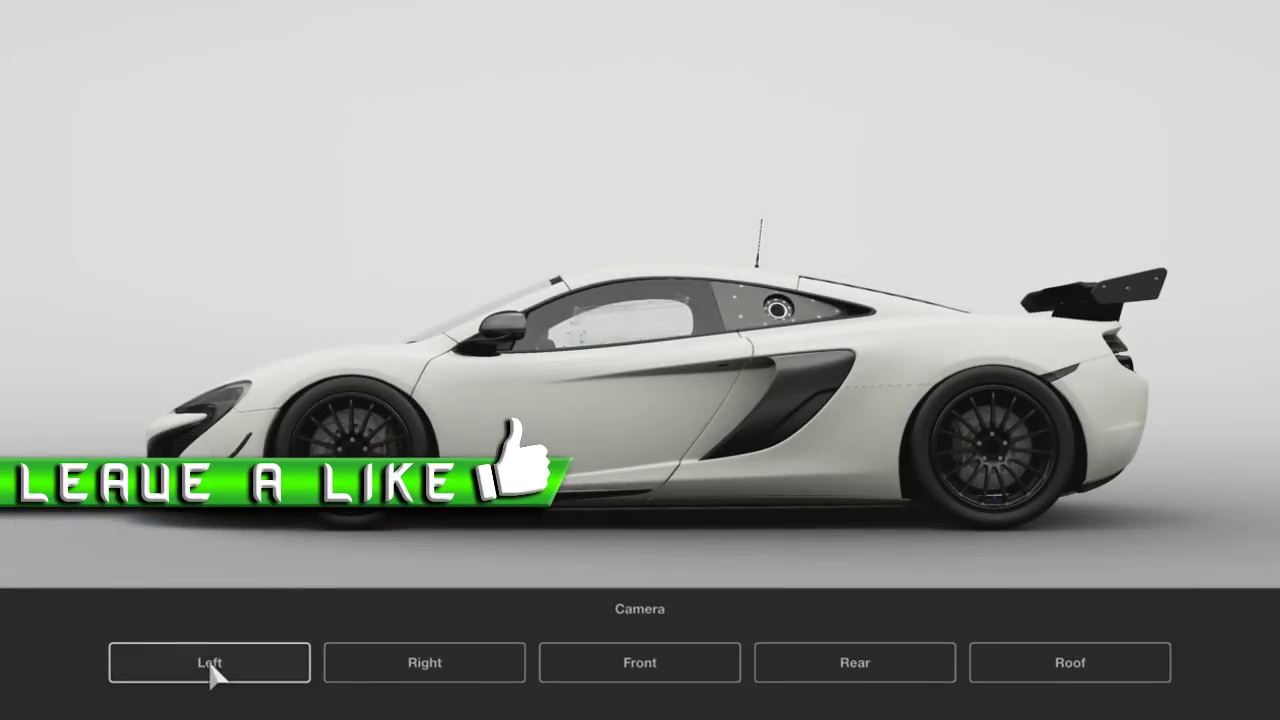
pyautogui.click(214, 672)
pyautogui.click(703, 633)
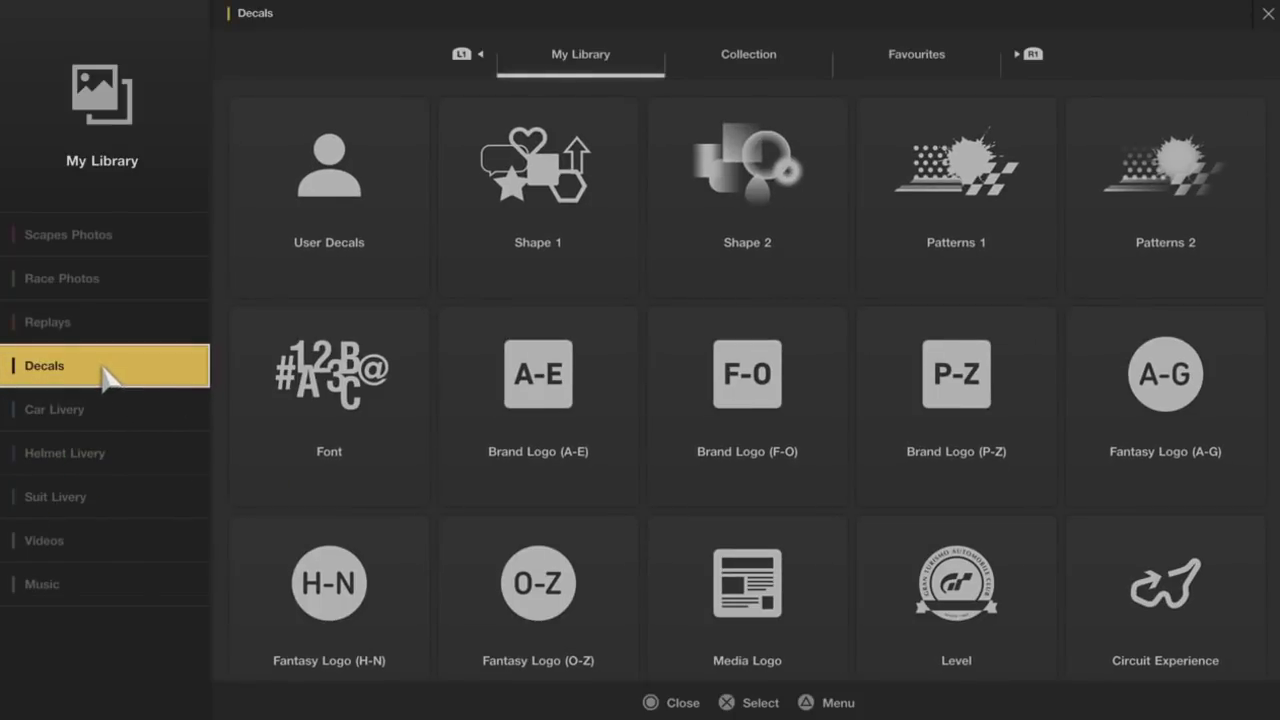
pyautogui.click(330, 205)
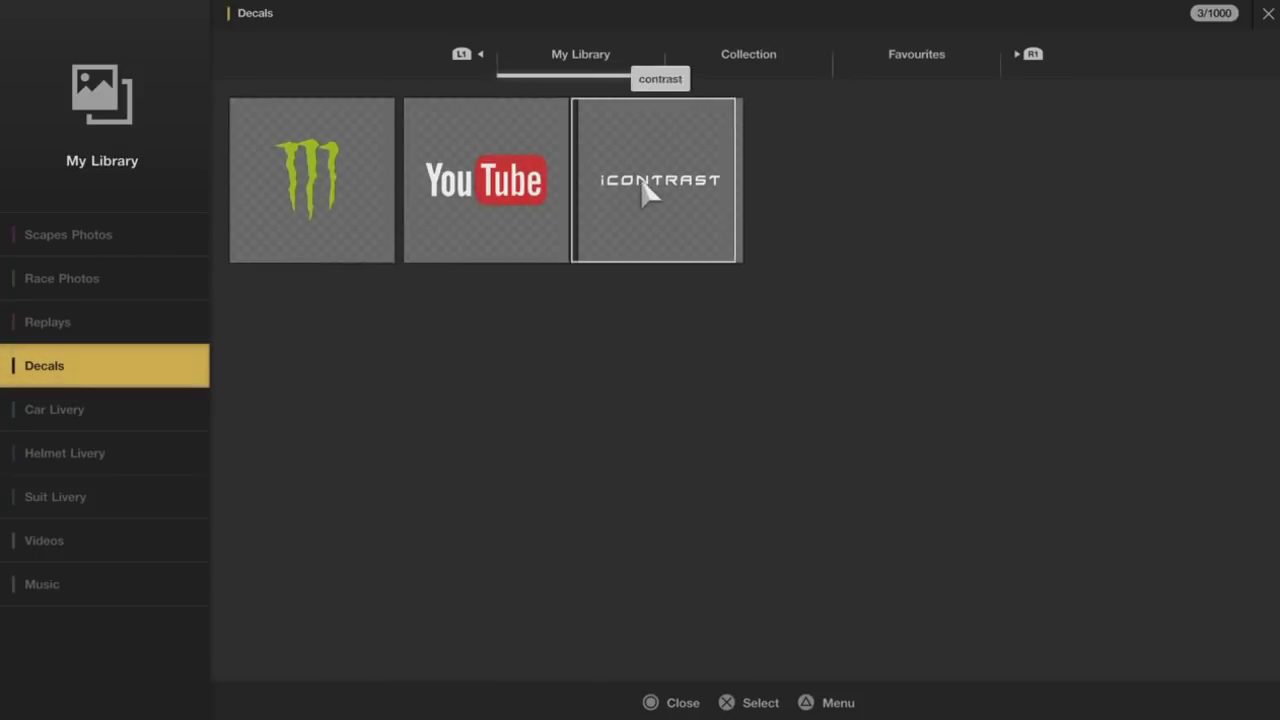
# Place the MonsterEnergyLogo claw enlarged and rotated over the rear quarter, then finish the layer
pyautogui.click(320, 194)
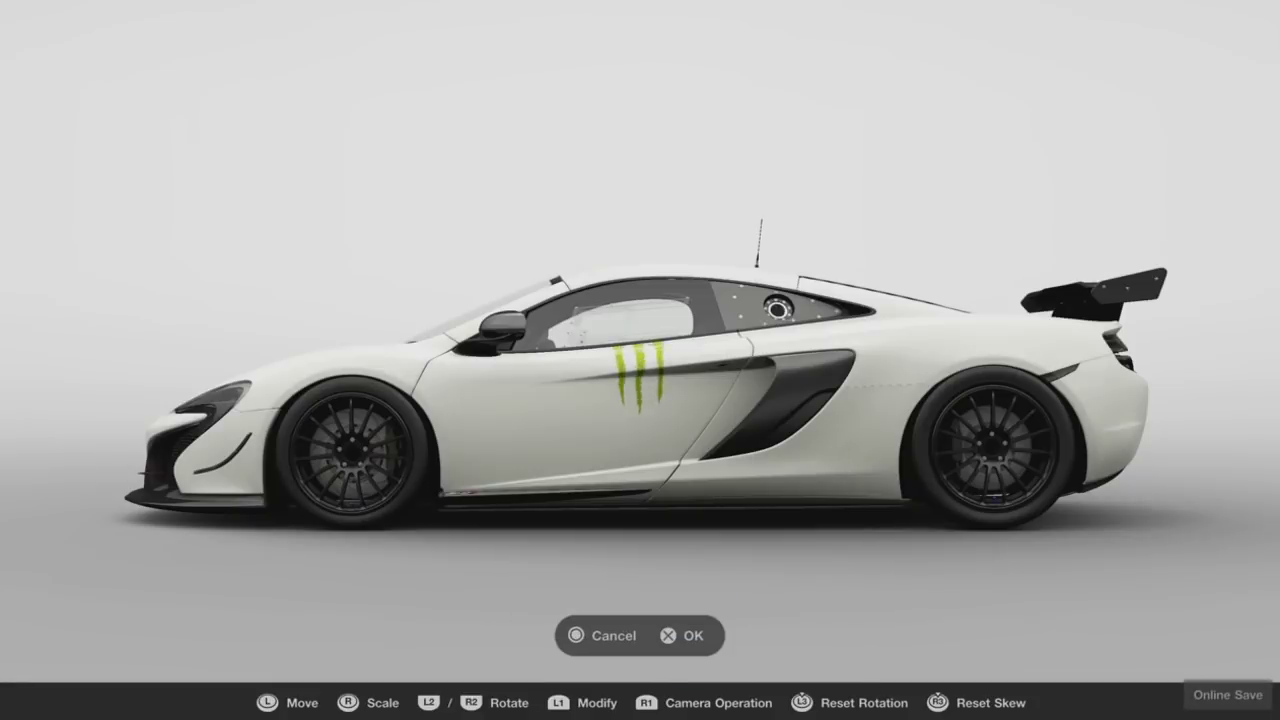
pyautogui.press('Right')
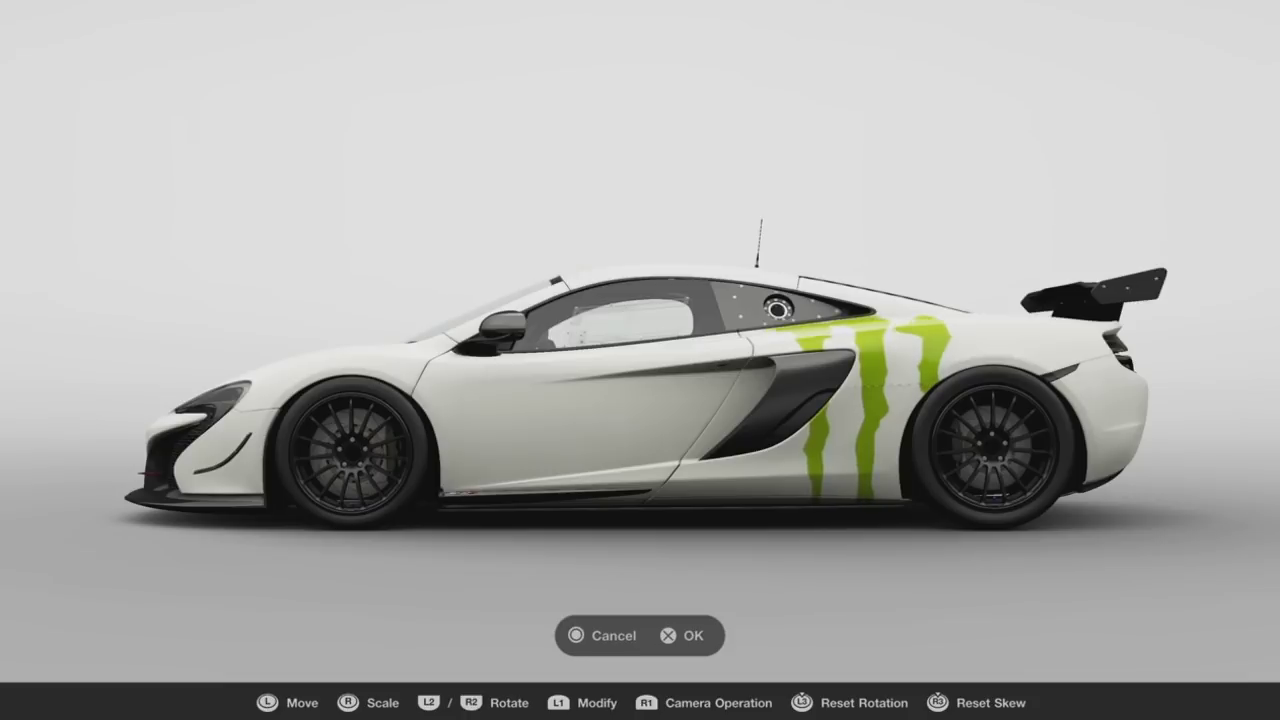
pyautogui.press('Right')
pyautogui.press('Right')
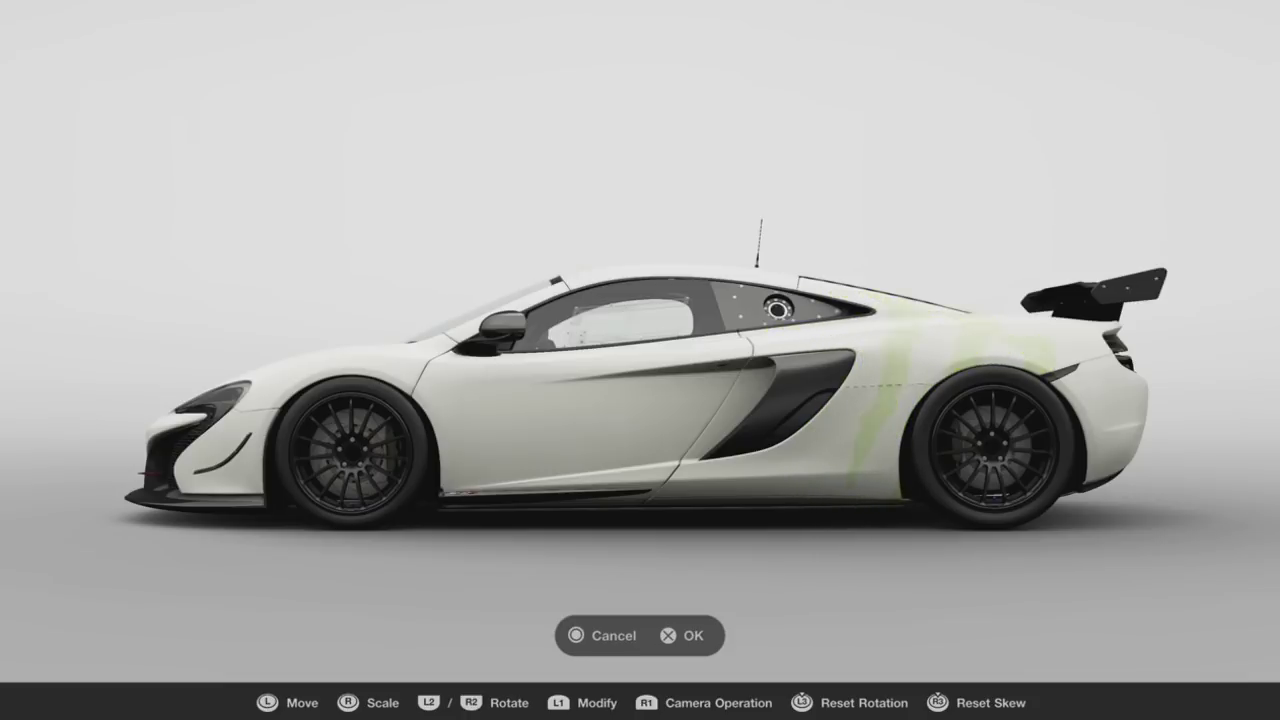
pyautogui.press('Right')
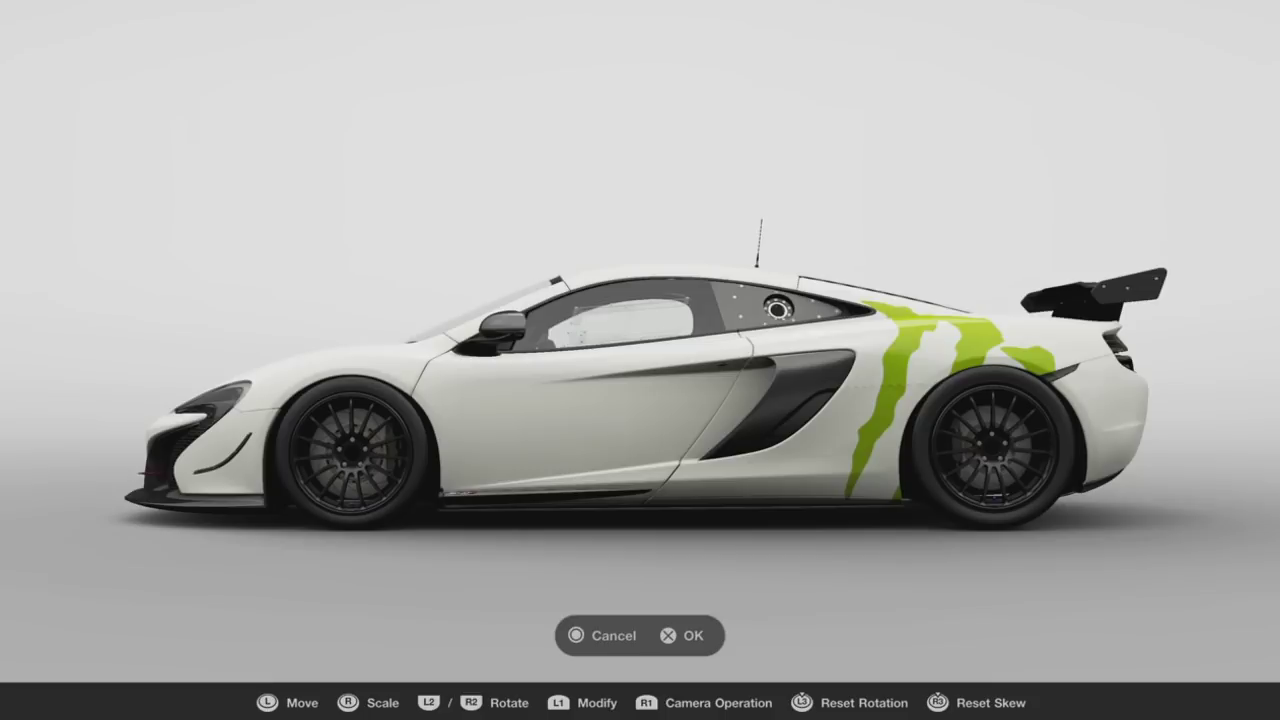
pyautogui.press('Return')
pyautogui.click(766, 634)
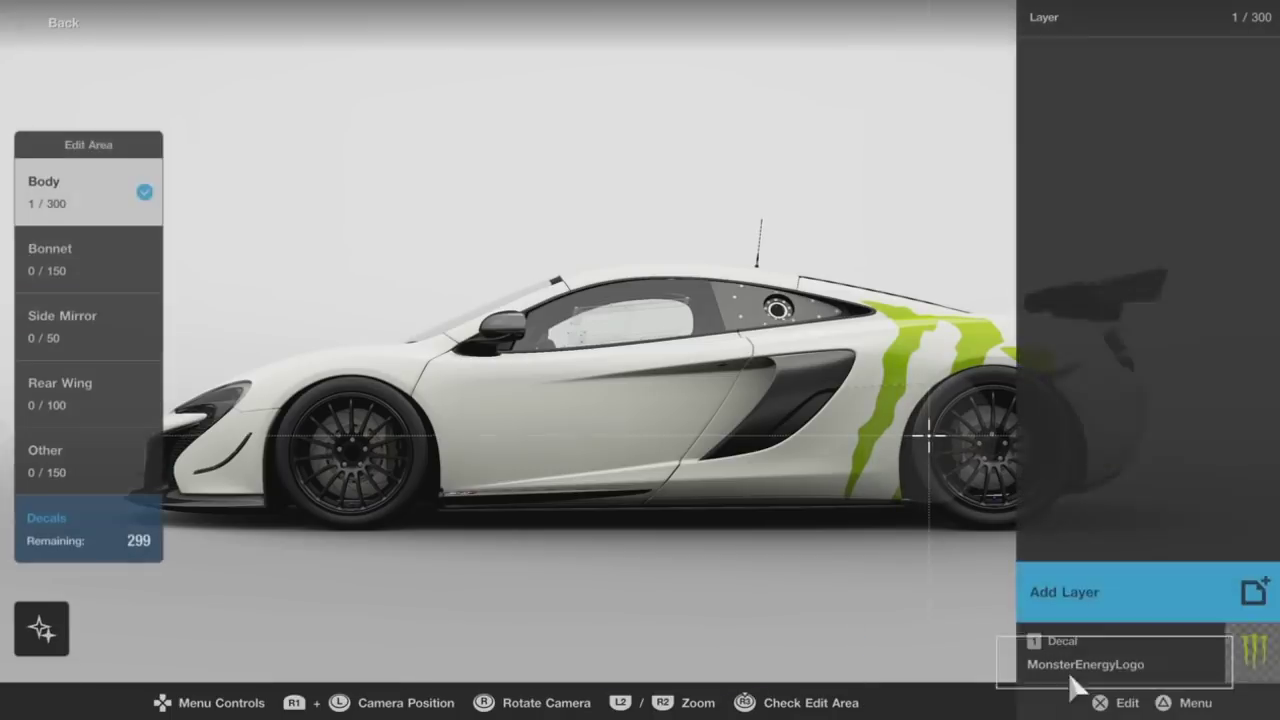